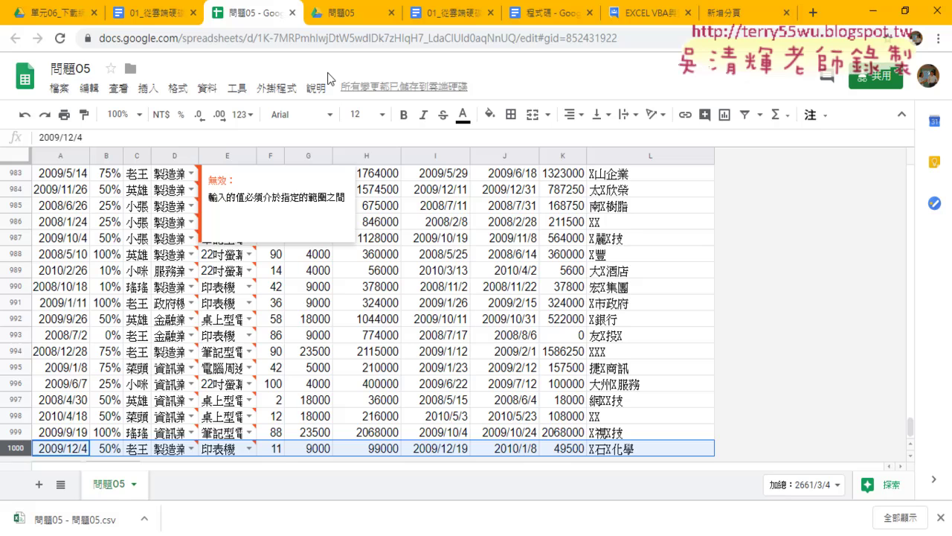
# Open the 問題05 spreadsheet from Drive's temp folder and close the older 問題05 tab
pyautogui.click(227, 367)
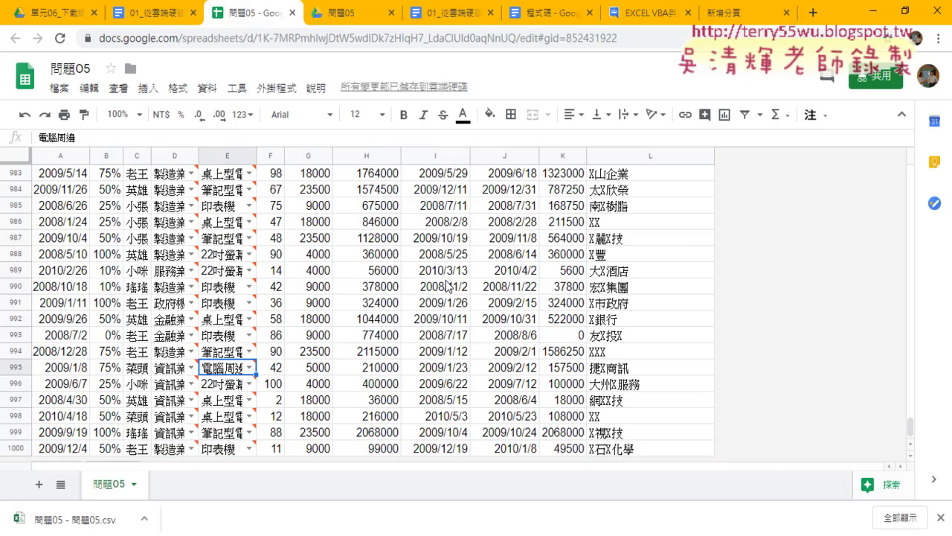
pyautogui.click(70, 13)
pyautogui.doubleClick(243, 235)
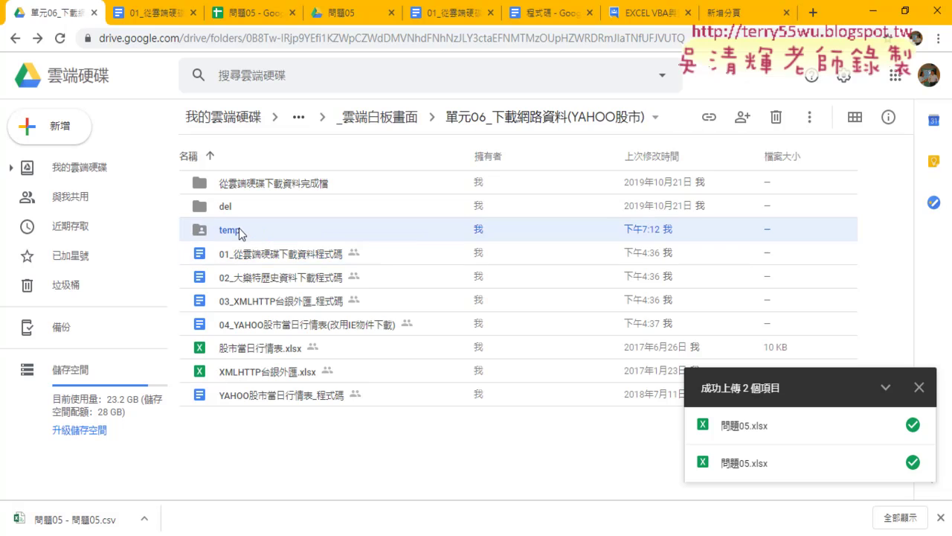
pyautogui.doubleClick(235, 186)
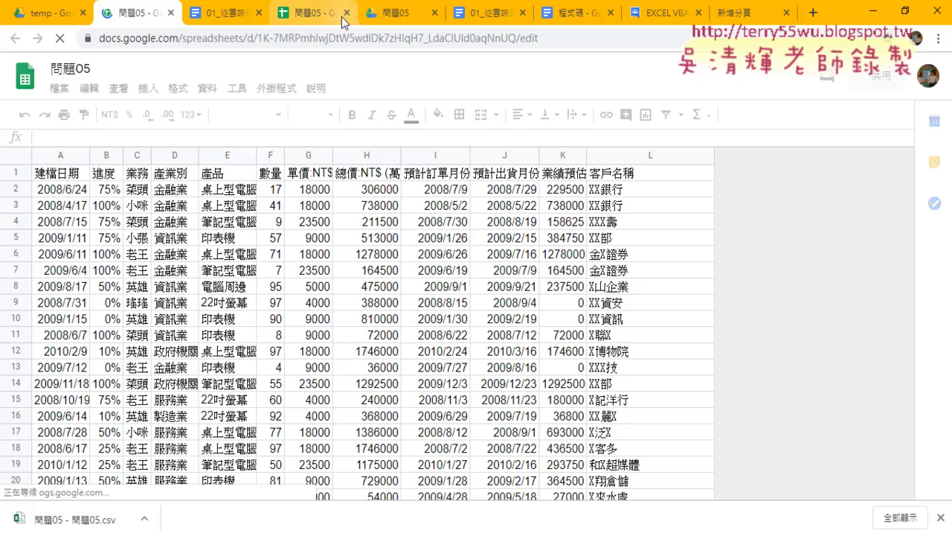
pyautogui.click(345, 13)
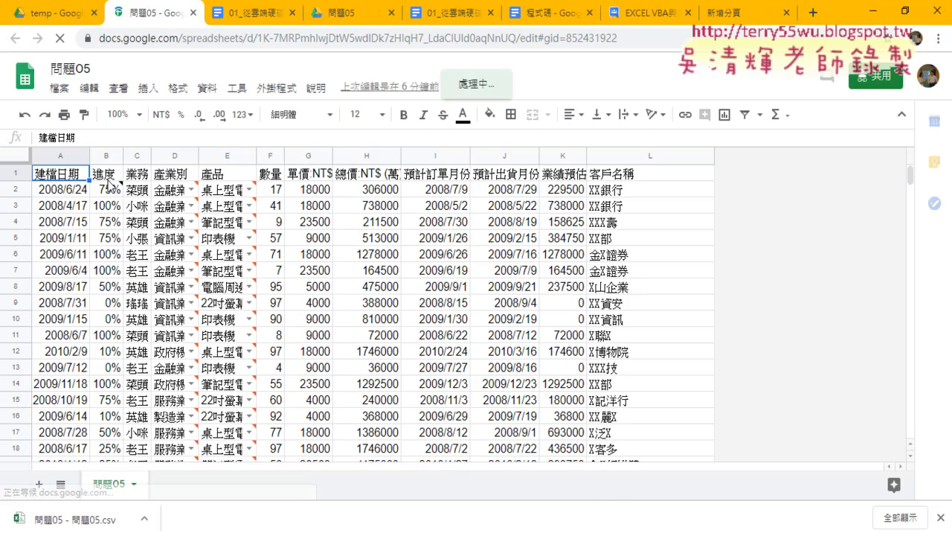
# Select header cell B1 (進度) and open the 共用 sharing dialog for 問題05
pyautogui.click(110, 177)
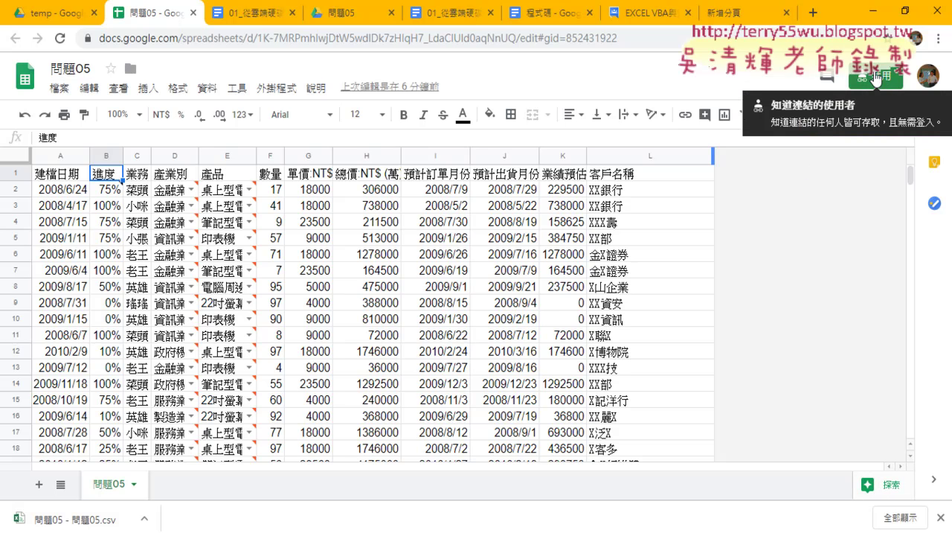
pyautogui.moveTo(897, 74); pyautogui.dragTo(907, 123)
pyautogui.moveTo(684, 281)
pyautogui.mouseDown()
pyautogui.moveTo(845, 98)
pyautogui.moveTo(854, 138)
pyautogui.mouseUp()
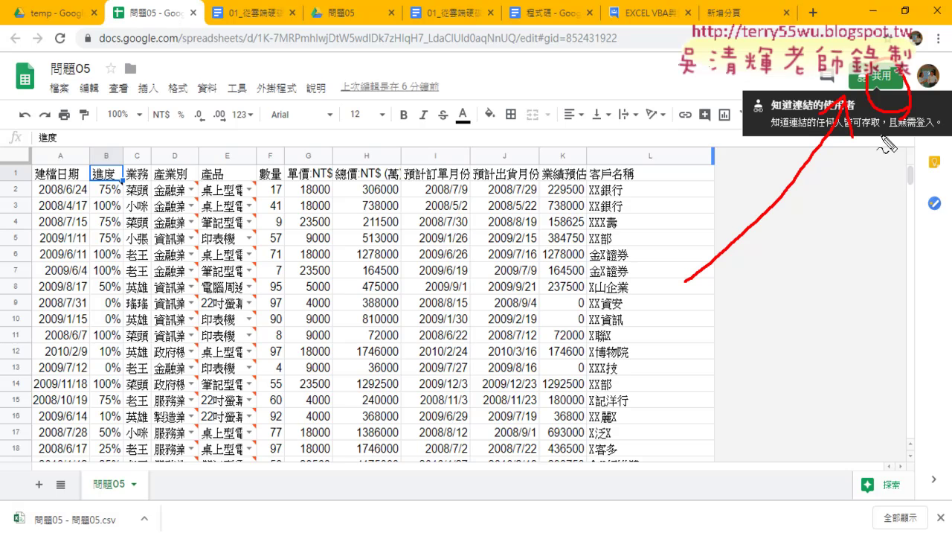
pyautogui.press('Escape')
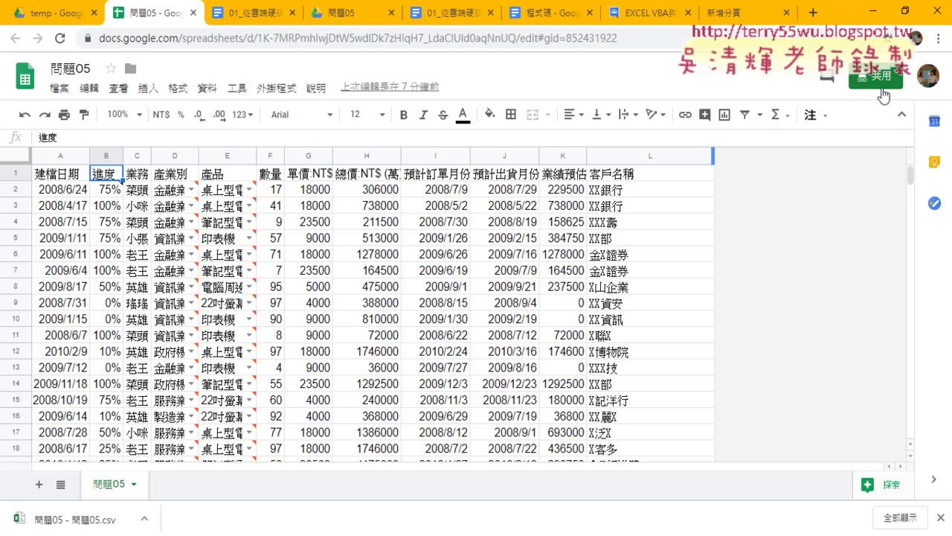
pyautogui.click(874, 76)
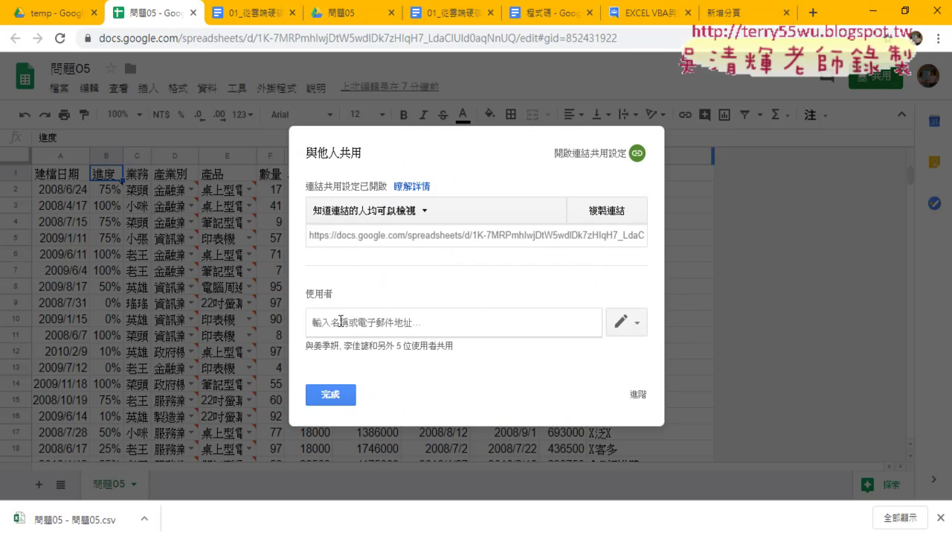
pyautogui.doubleClick(327, 294)
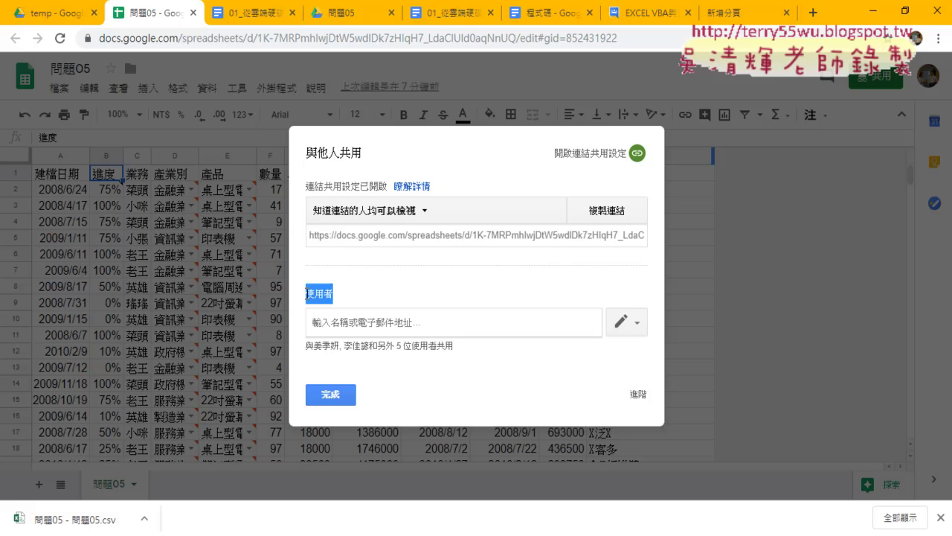
pyautogui.click(359, 324)
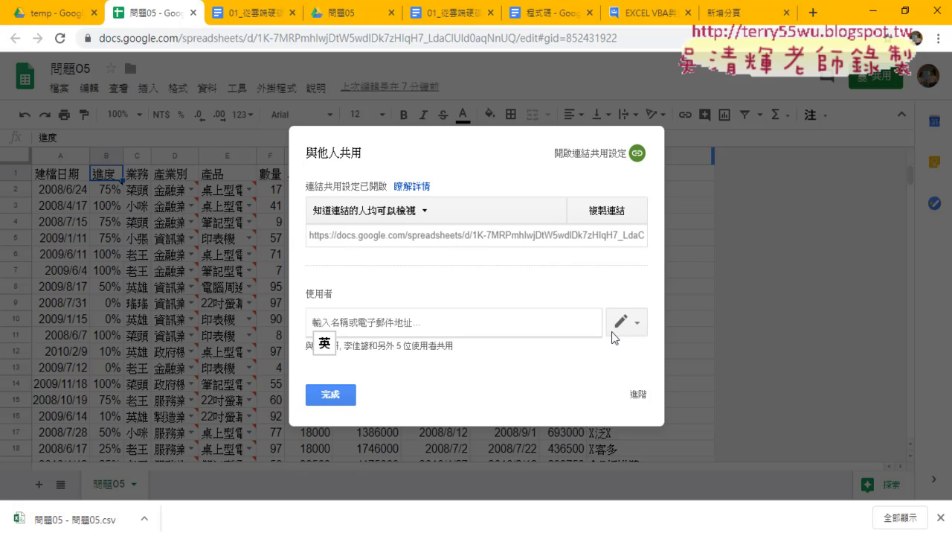
pyautogui.click(636, 327)
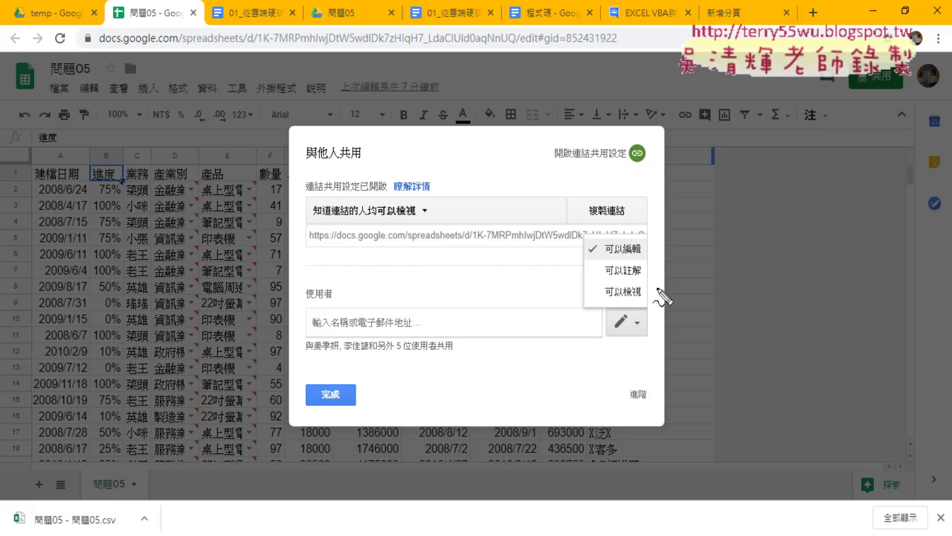
pyautogui.moveTo(645, 296)
pyautogui.mouseDown()
pyautogui.moveTo(633, 286)
pyautogui.moveTo(644, 301)
pyautogui.mouseUp()
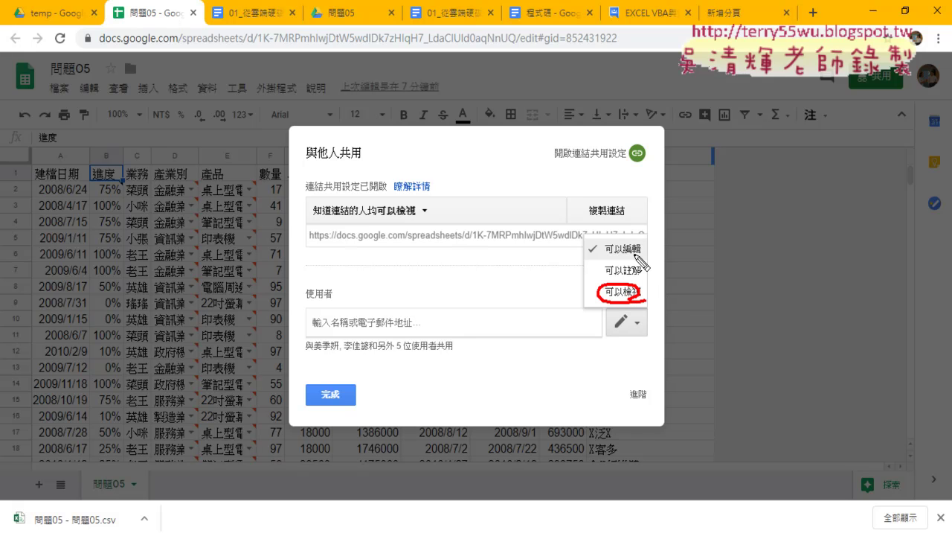
pyautogui.moveTo(641, 257); pyautogui.dragTo(648, 250)
pyautogui.moveTo(725, 321); pyautogui.dragTo(645, 254)
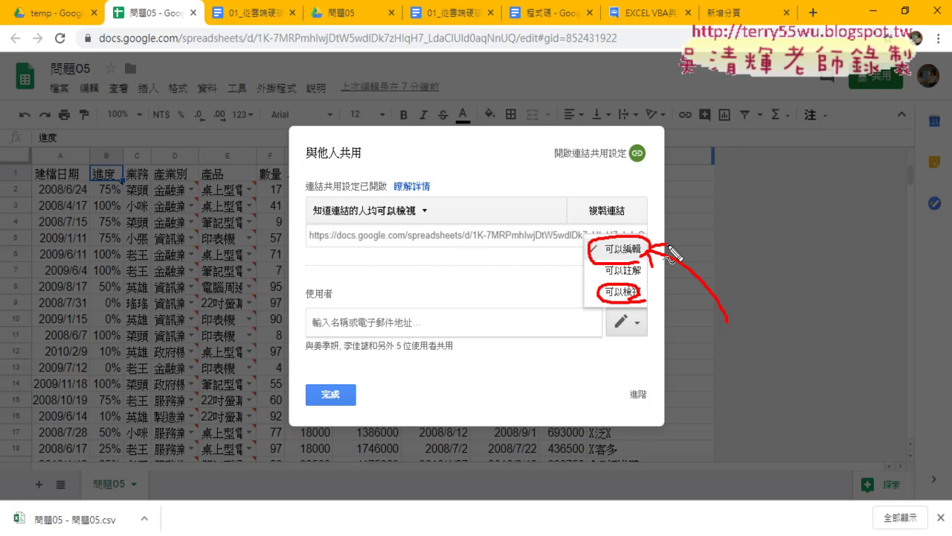
pyautogui.press('Escape')
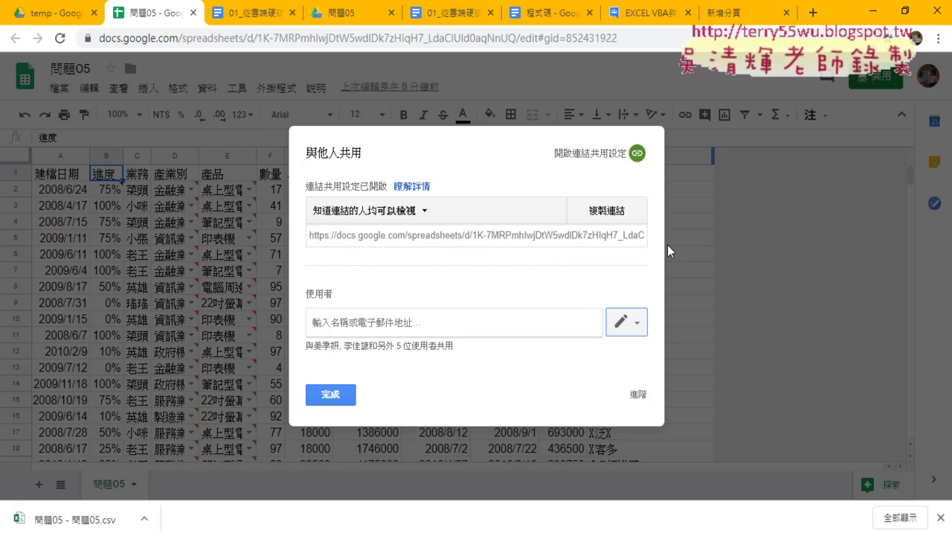
# Keep link access at 知道連結的人均可以檢視 and close the sharing dialog with 完成
pyautogui.click(409, 214)
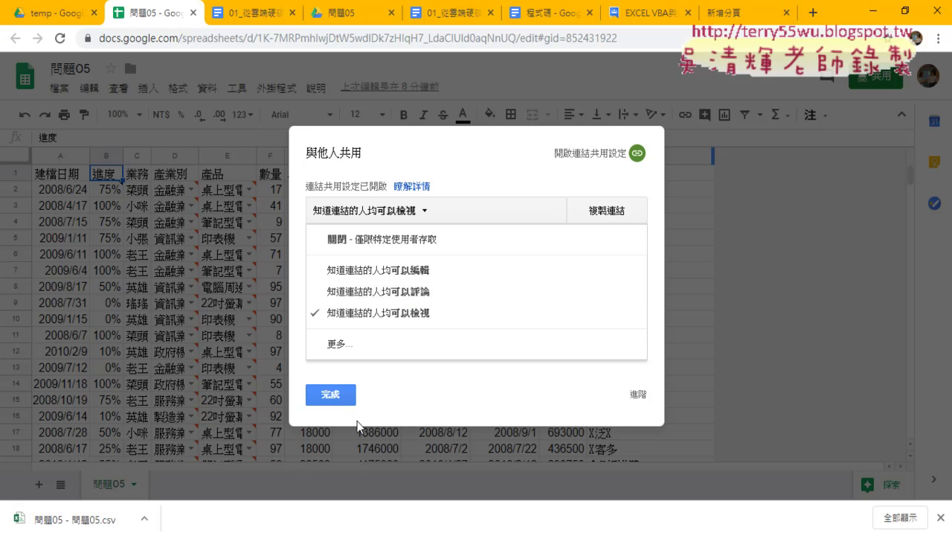
pyautogui.click(335, 396)
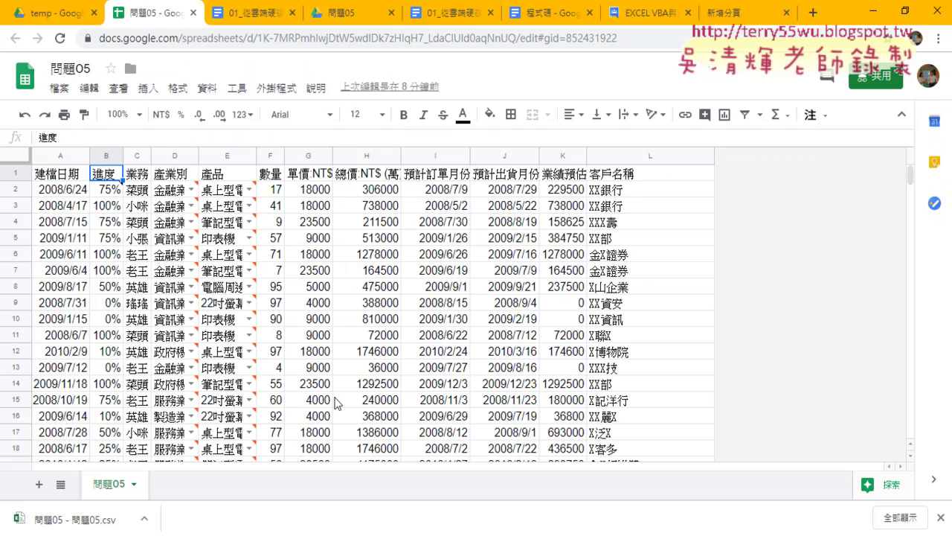
# Confirm 問題05 is published to the web in 網頁 format, then return to the temp folder
pyautogui.click(59, 88)
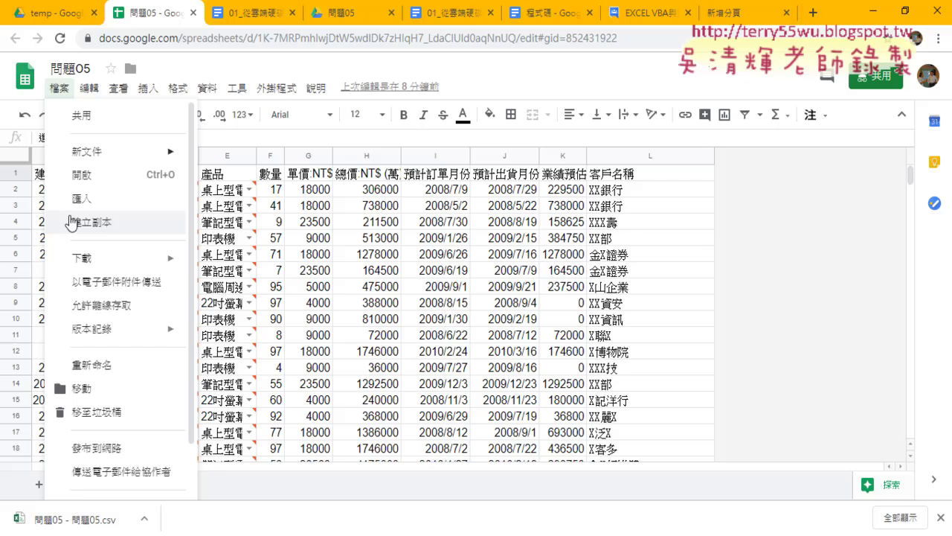
pyautogui.click(112, 448)
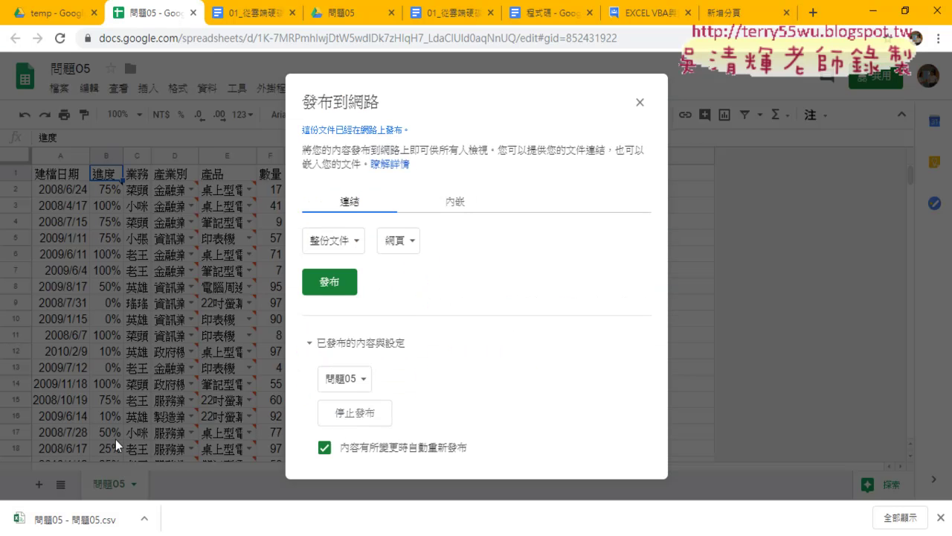
pyautogui.click(399, 240)
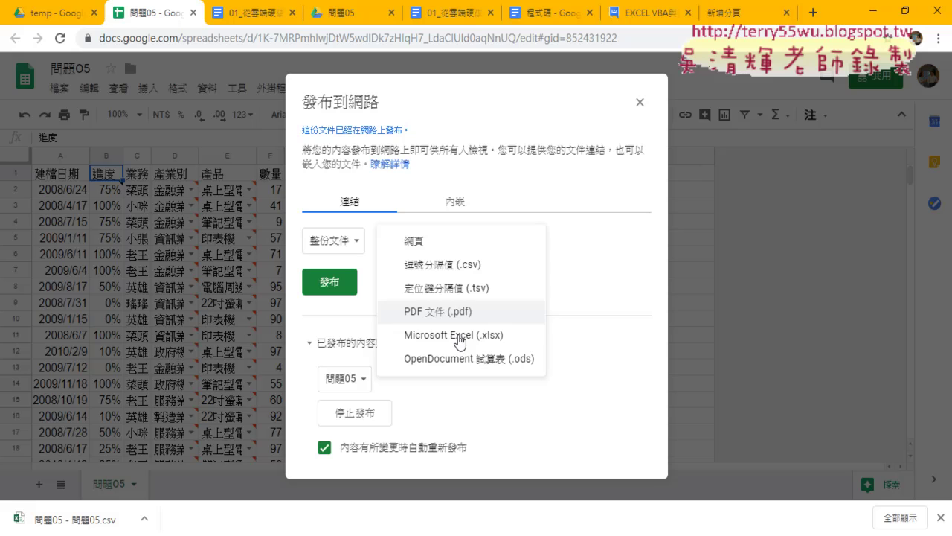
pyautogui.click(617, 297)
pyautogui.click(311, 343)
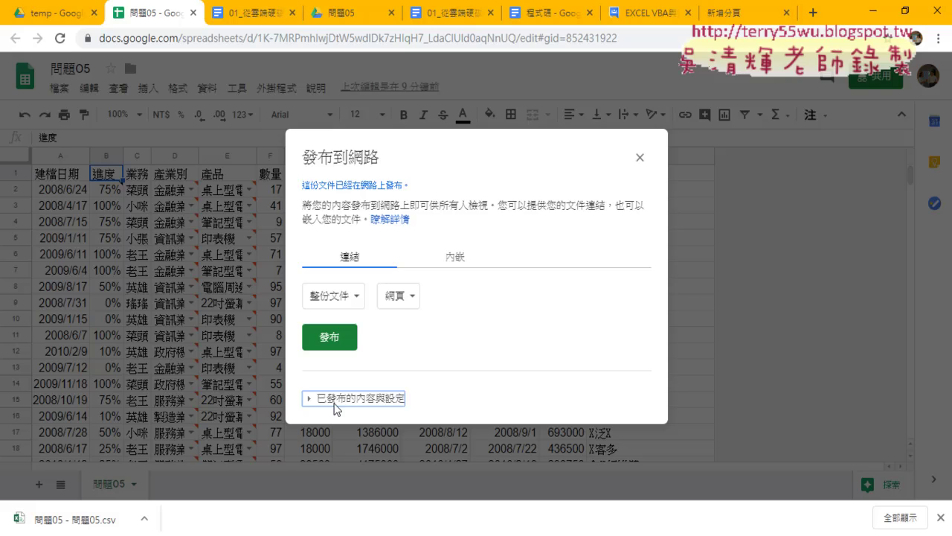
pyautogui.click(56, 13)
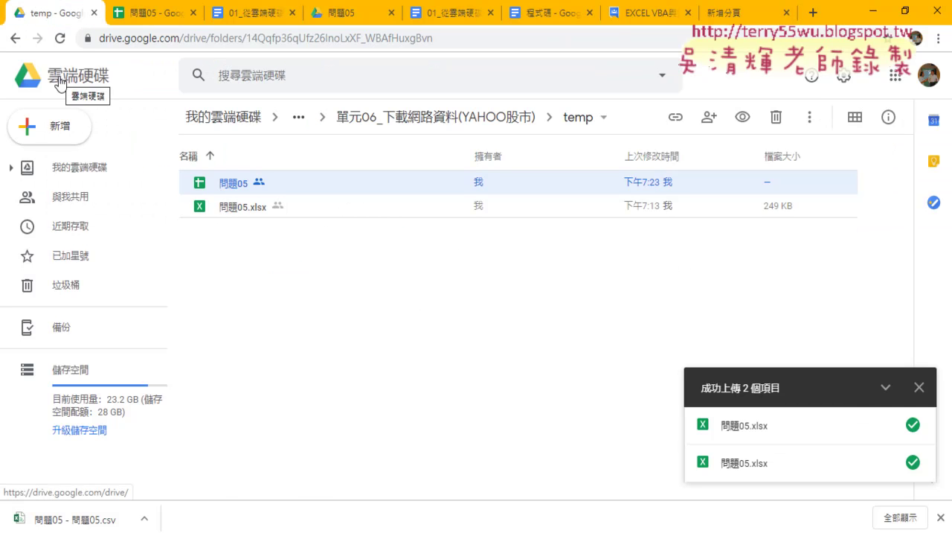
# View Drive storage usage and the Google One upgrade plans, then close the plans page
pyautogui.click(78, 408)
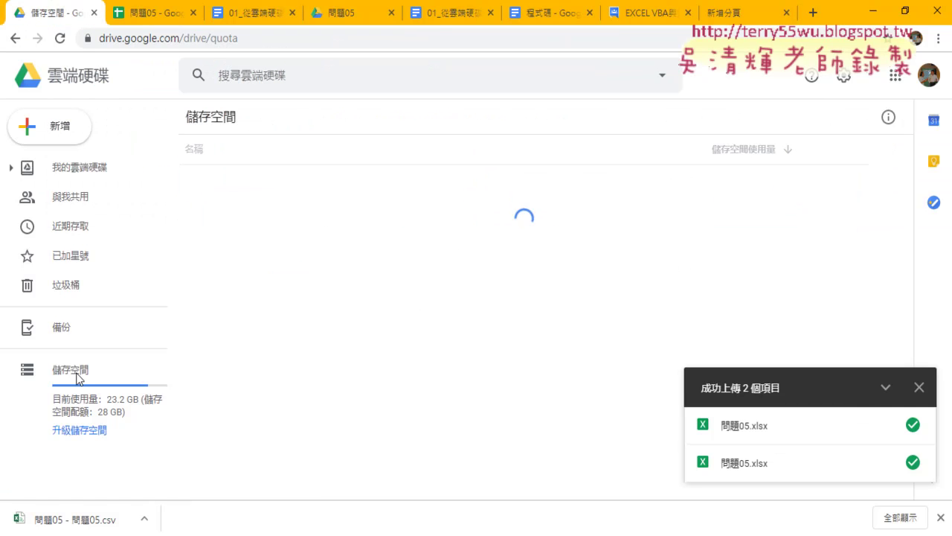
pyautogui.click(78, 430)
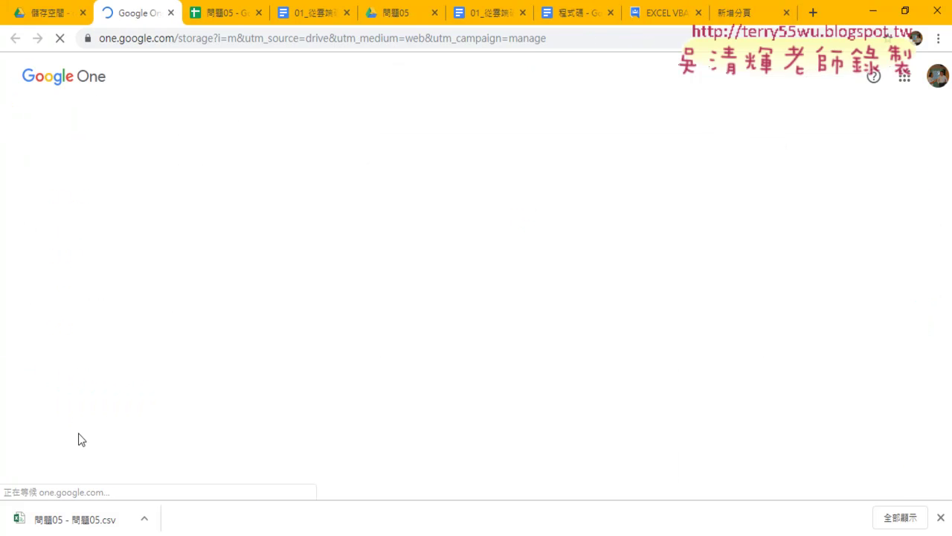
pyautogui.scroll(-2, 87, 436)
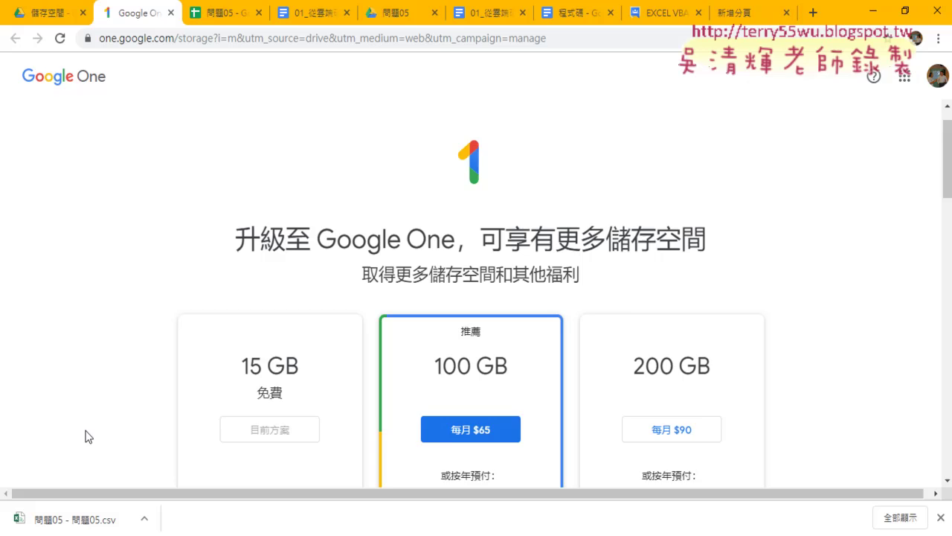
pyautogui.scroll(-2, 78, 379)
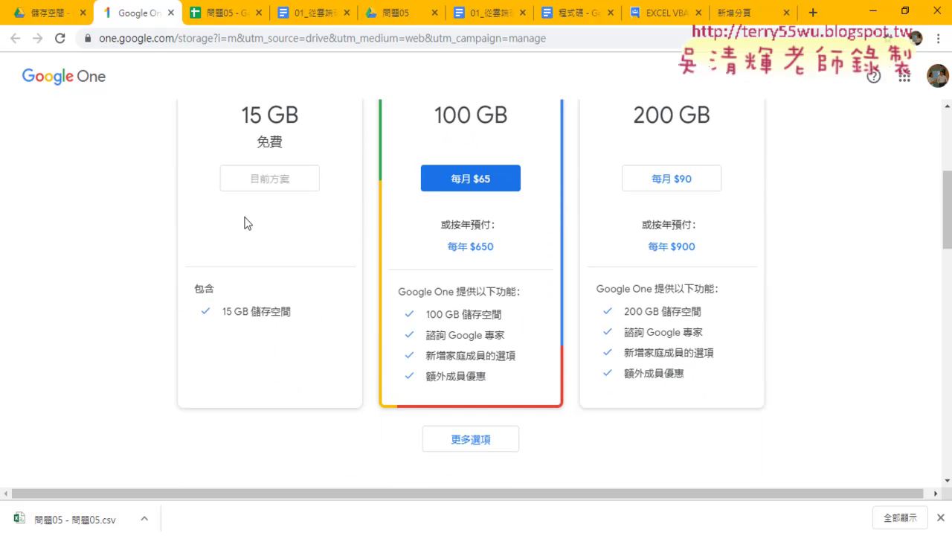
pyautogui.click(170, 12)
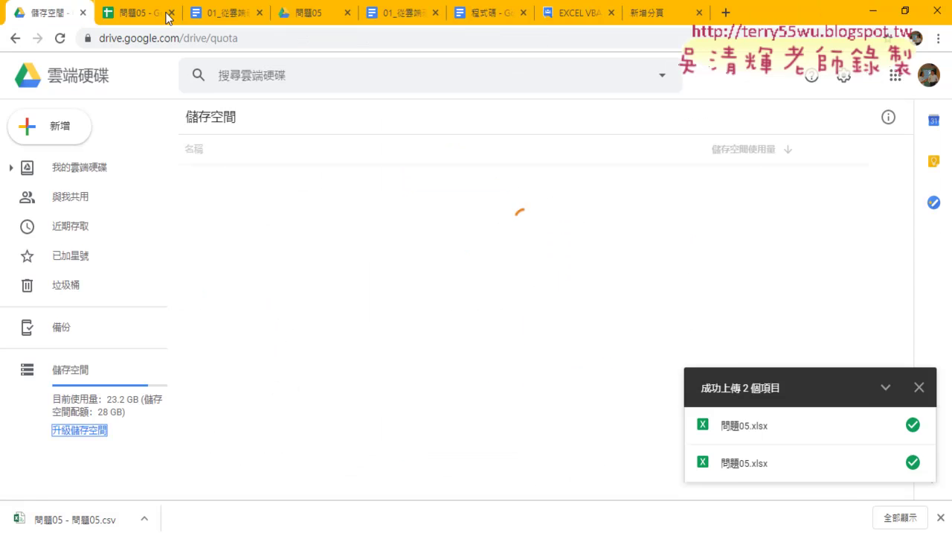
pyautogui.click(123, 419)
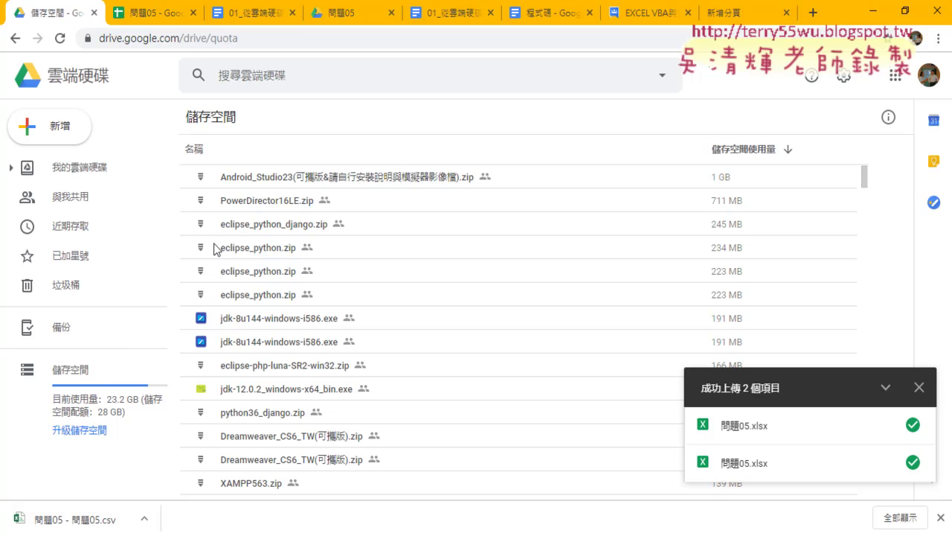
# Publish only the 問題05 sheet to the web instead of 整份文件
pyautogui.click(127, 15)
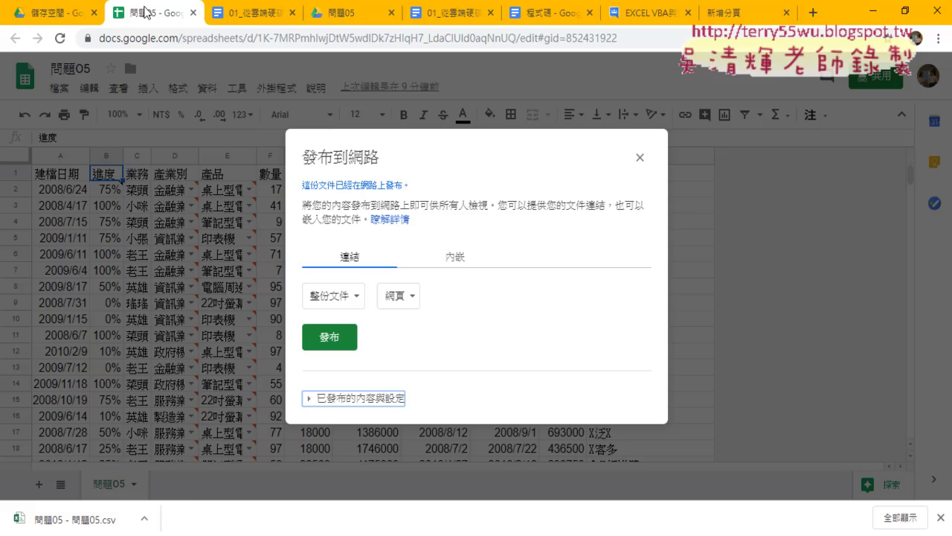
pyautogui.click(639, 157)
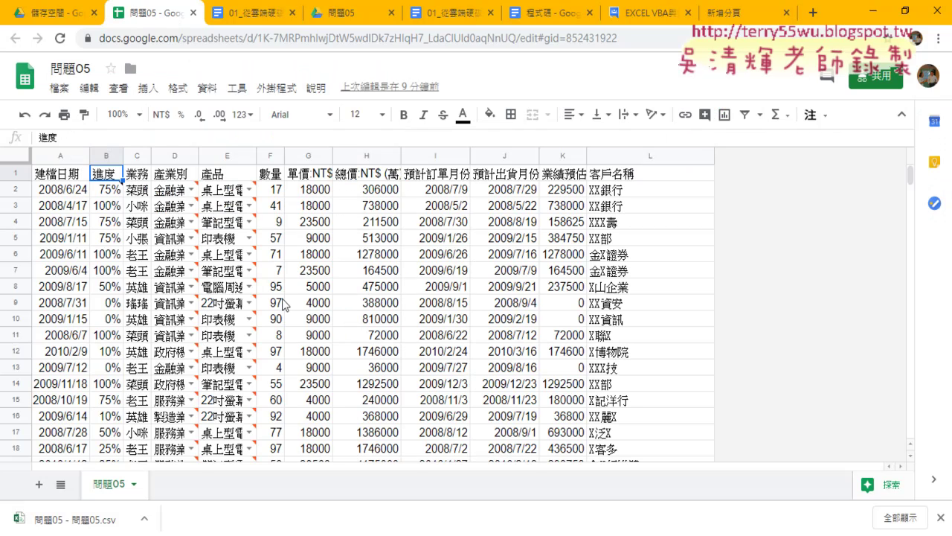
pyautogui.click(57, 89)
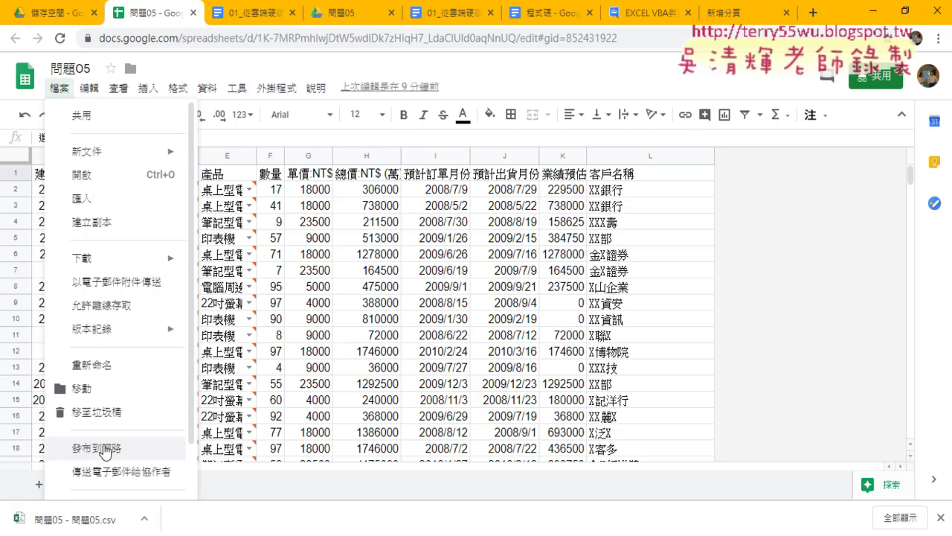
pyautogui.click(98, 462)
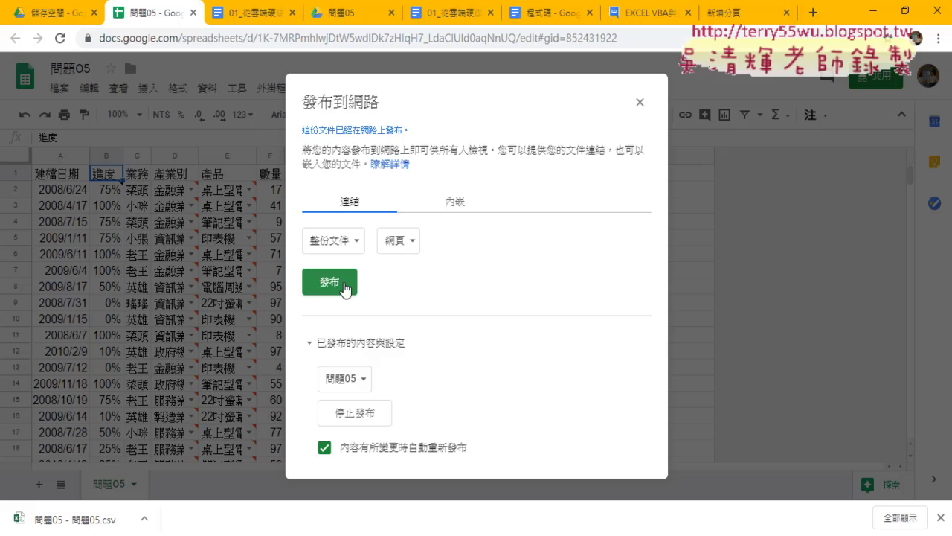
pyautogui.click(340, 241)
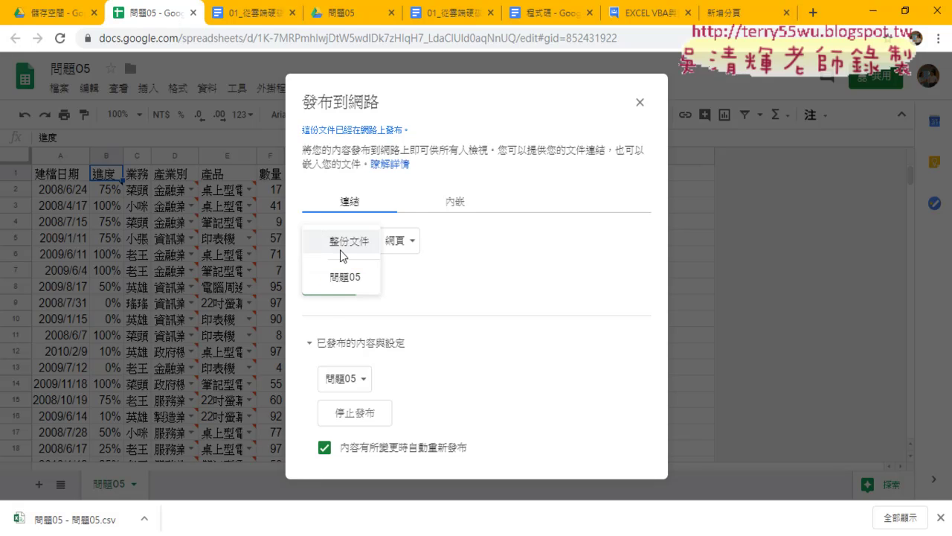
pyautogui.click(345, 262)
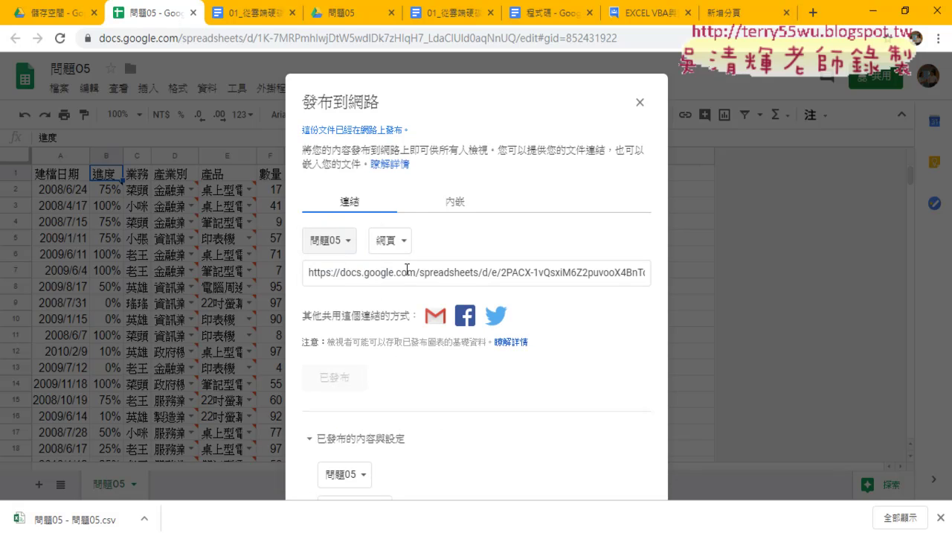
# Open the published 問題05 sheet link in a new tab via 前往
pyautogui.click(462, 275)
pyautogui.rightClick(461, 275)
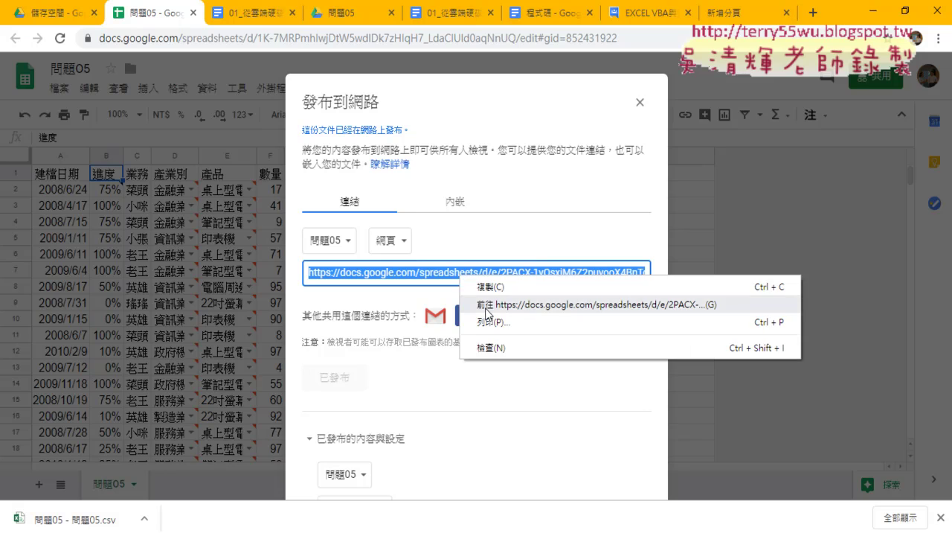
pyautogui.click(487, 304)
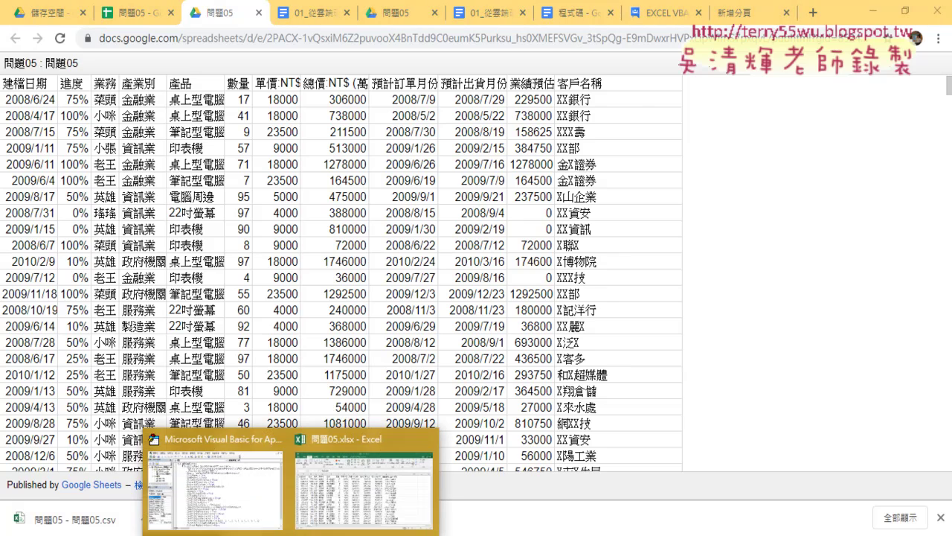
pyautogui.click(278, 439)
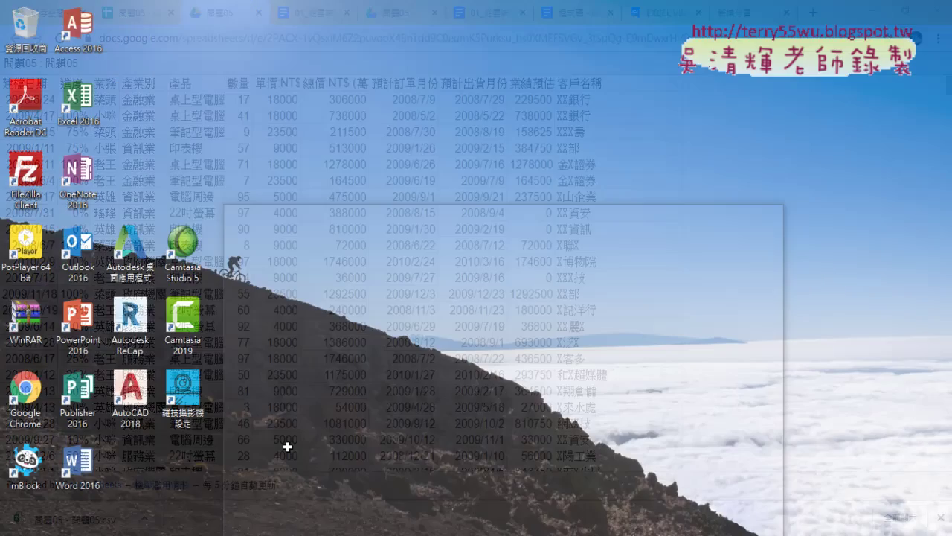
# Select the whole 問題05 worksheet, delete all its data, and also delete its linked query
pyautogui.click(245, 316)
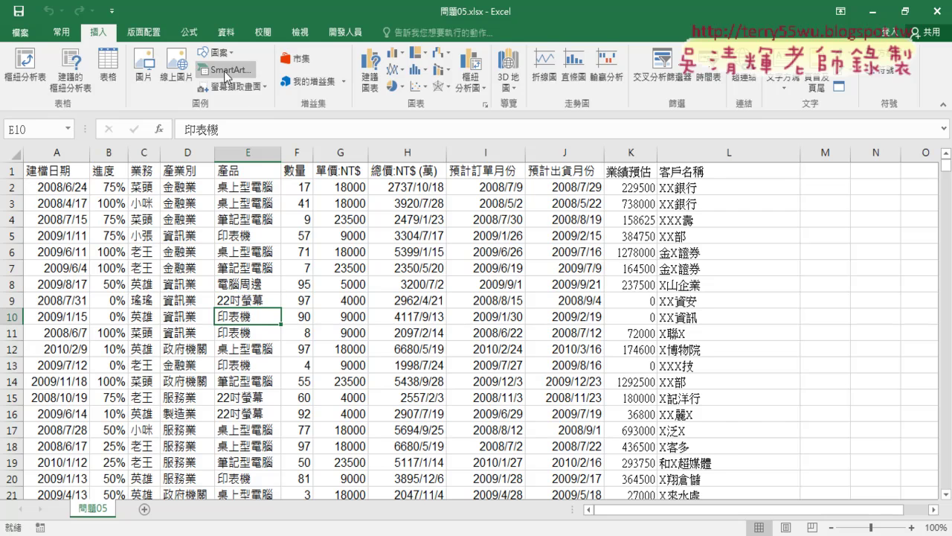
pyautogui.click(226, 32)
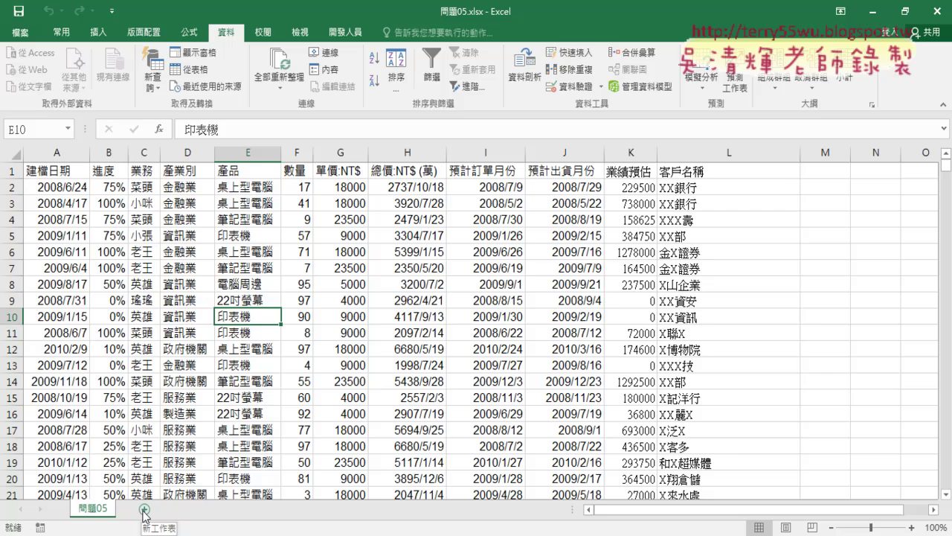
pyautogui.click(15, 155)
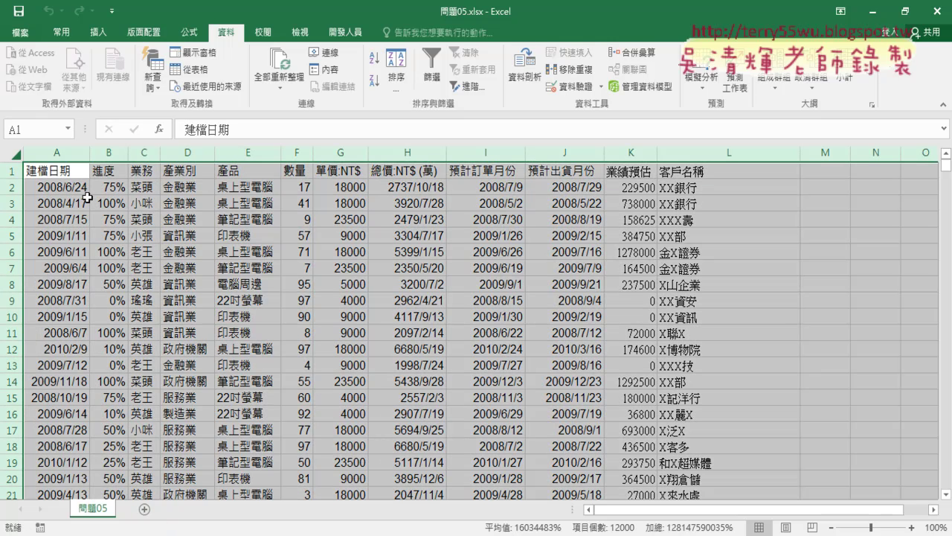
pyautogui.press('Delete')
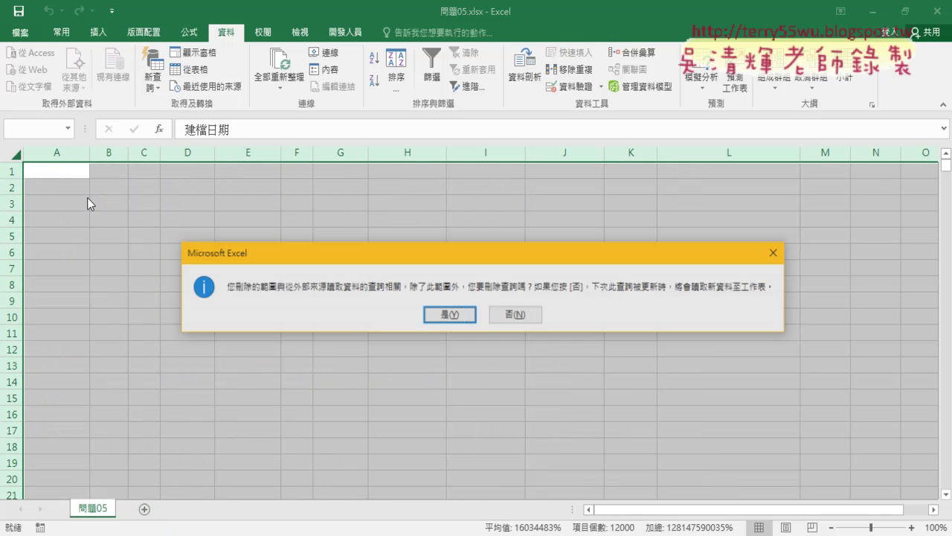
pyautogui.click(450, 315)
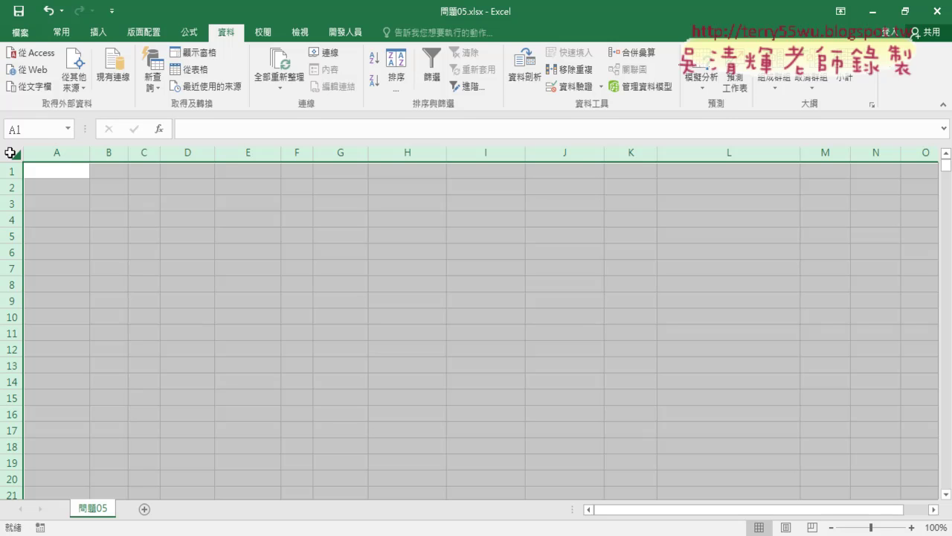
# Open a From Web query and paste the published sheet URL ending gid=852431922&single=true as the address
pyautogui.click(35, 70)
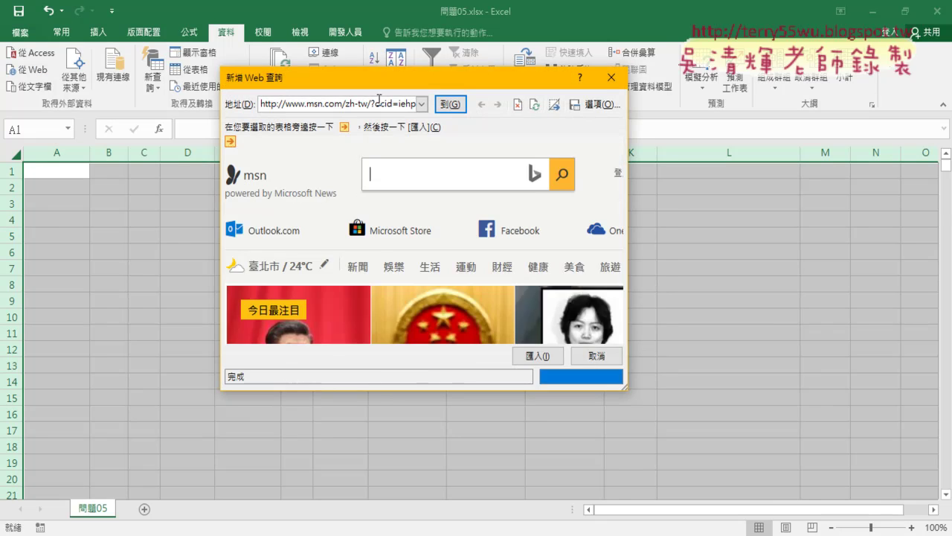
pyautogui.click(466, 370)
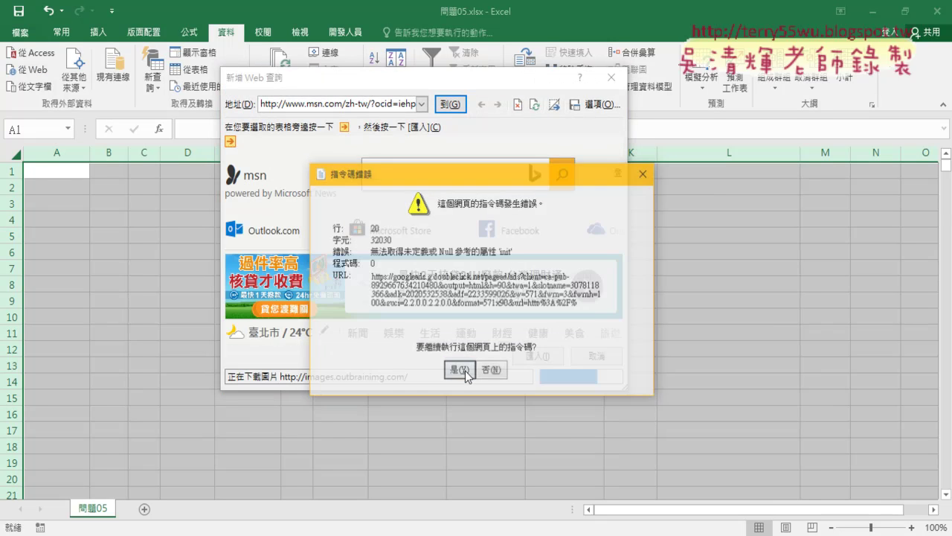
pyautogui.click(464, 369)
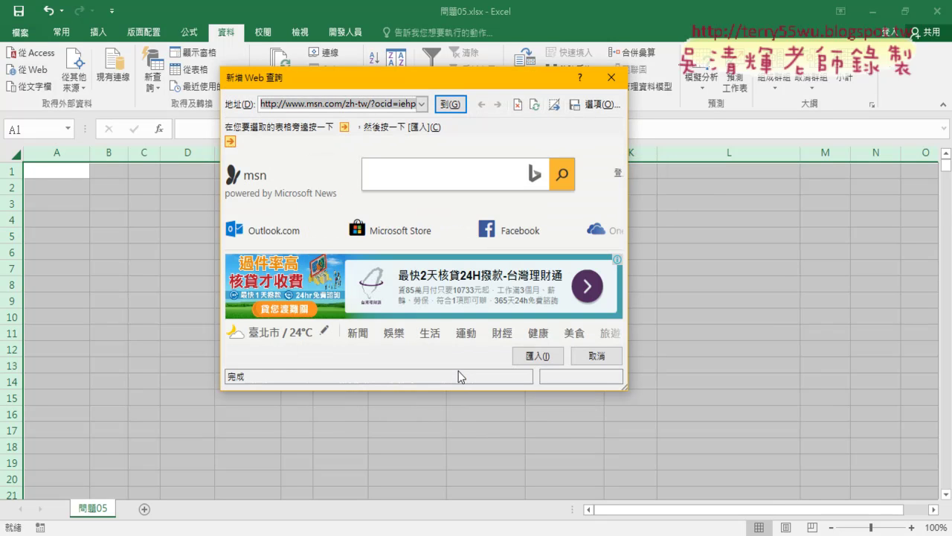
pyautogui.rightClick(369, 107)
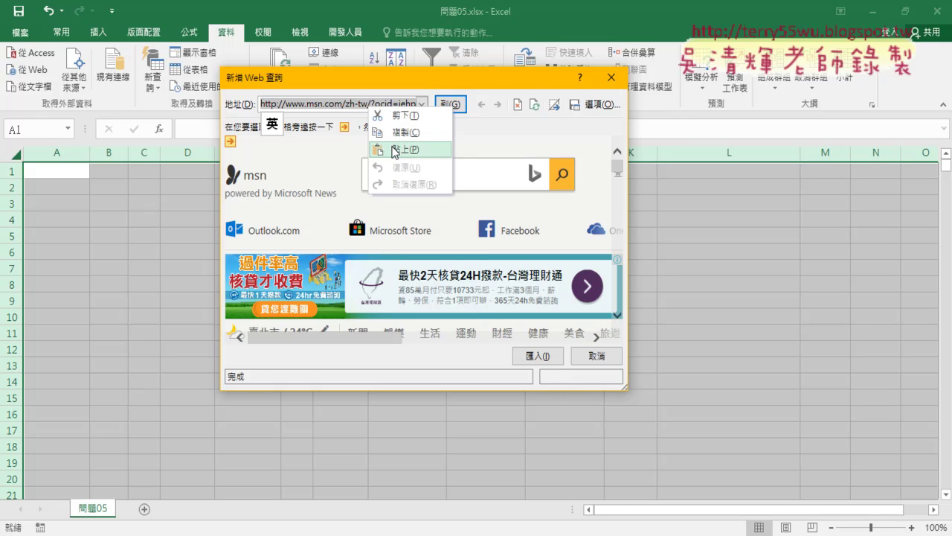
pyautogui.click(395, 146)
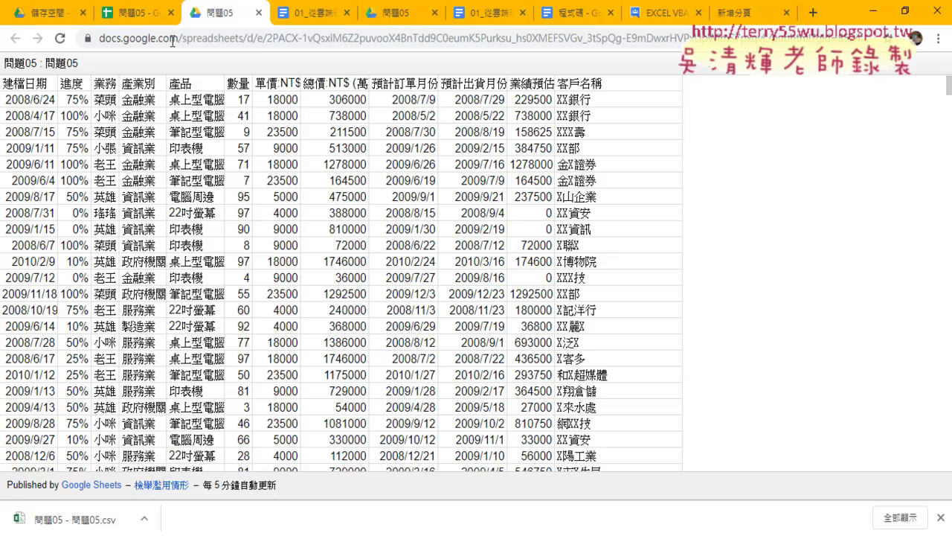
pyautogui.click(196, 41)
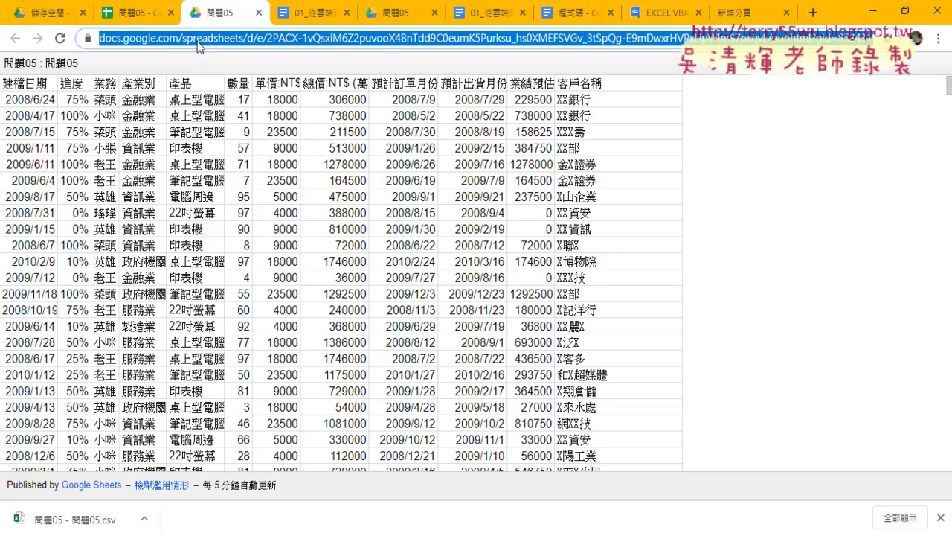
pyautogui.rightClick(198, 47)
pyautogui.click(237, 98)
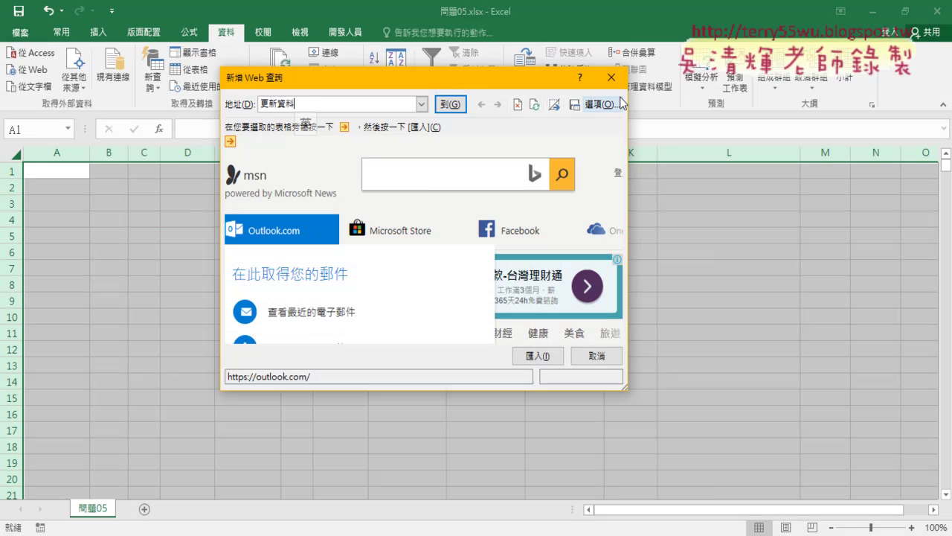
pyautogui.click(346, 104)
pyautogui.rightClick(271, 105)
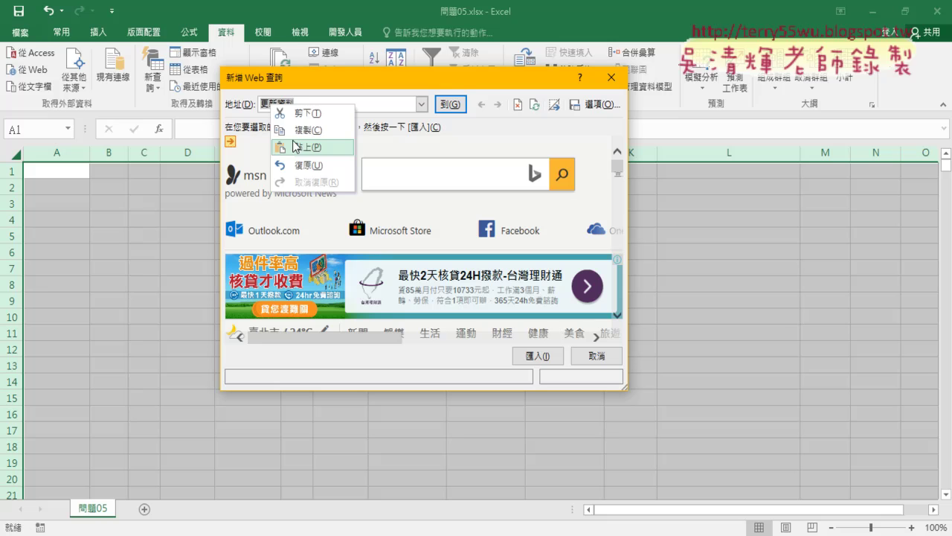
pyautogui.click(296, 146)
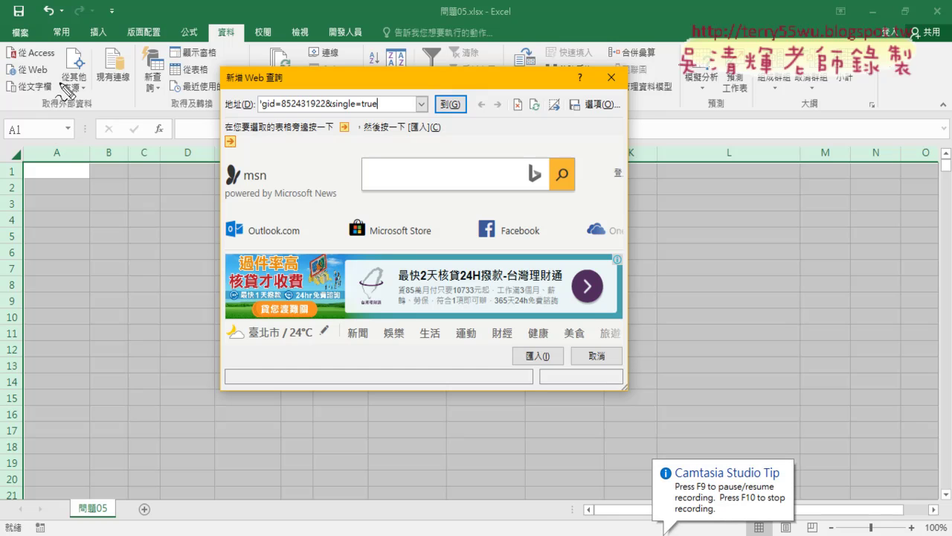
pyautogui.moveTo(240, 127); pyautogui.dragTo(235, 151)
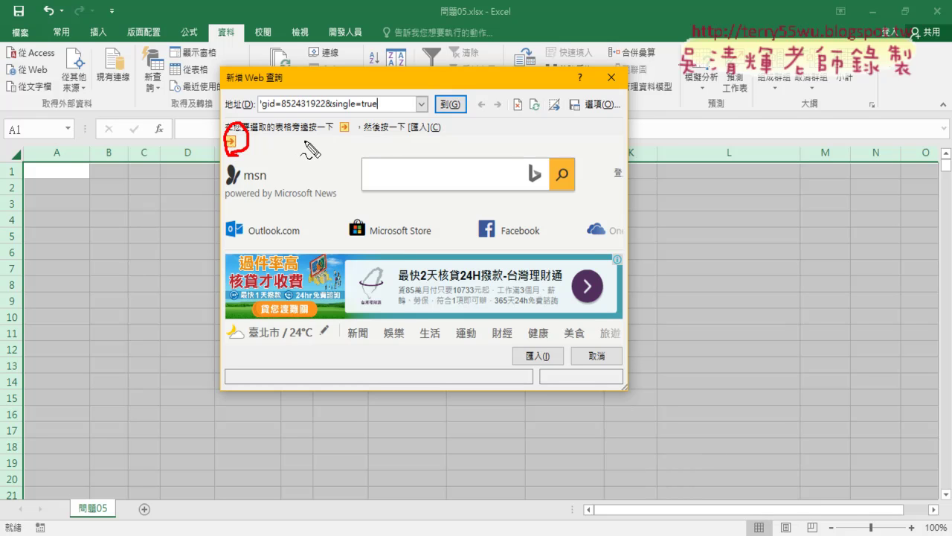
# Load the published page, mark its data table, and import it at =$A$1
pyautogui.click(445, 105)
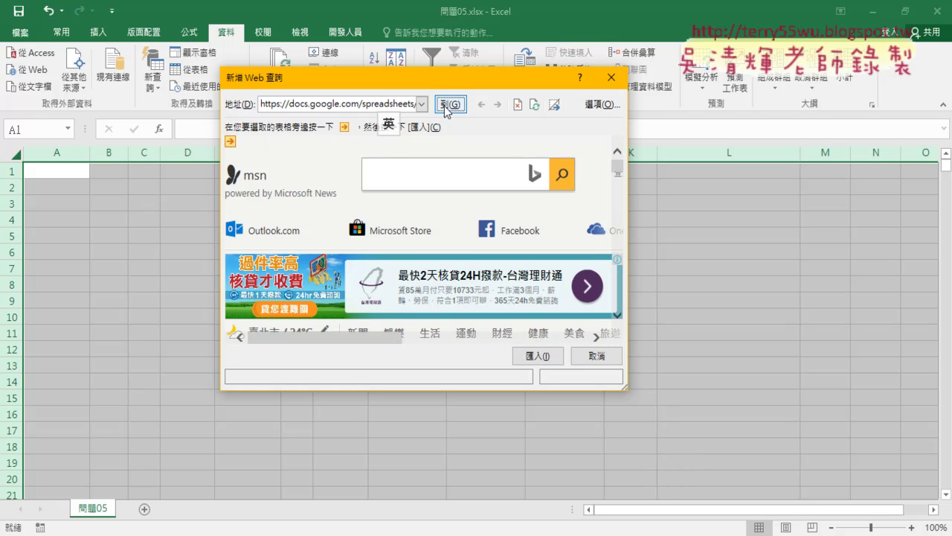
pyautogui.click(445, 106)
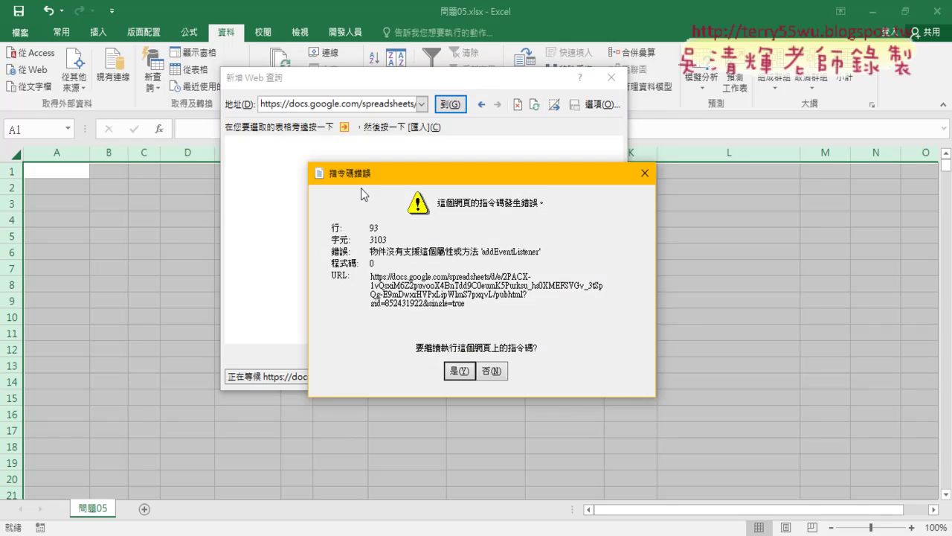
pyautogui.click(456, 369)
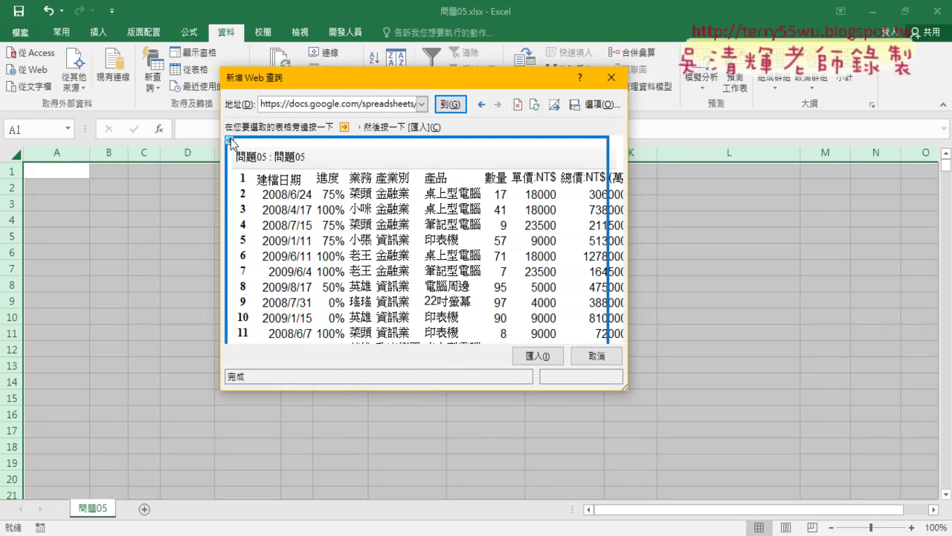
pyautogui.click(231, 143)
pyautogui.click(539, 360)
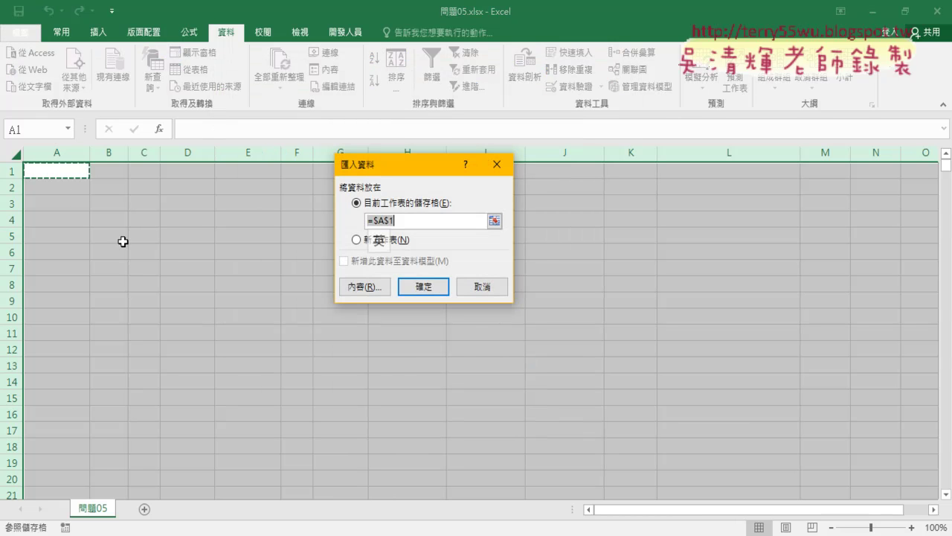
pyautogui.click(420, 283)
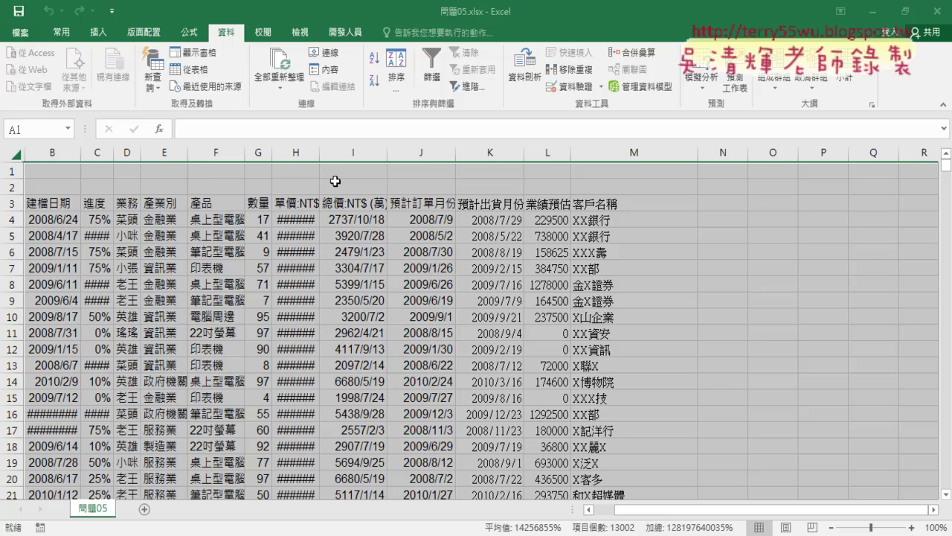
# Open the Visual Basic editor and display Module1's 更新資料 macro code
pyautogui.click(345, 32)
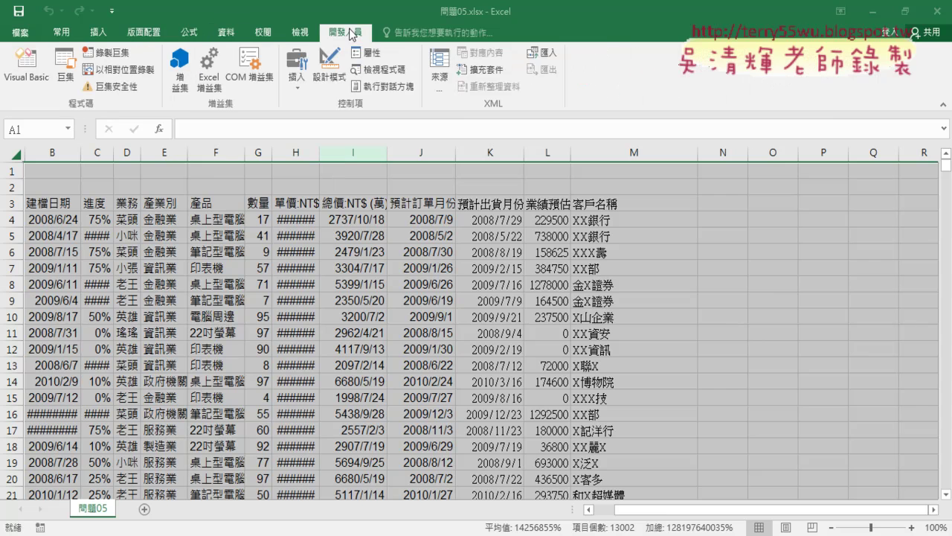
pyautogui.click(31, 80)
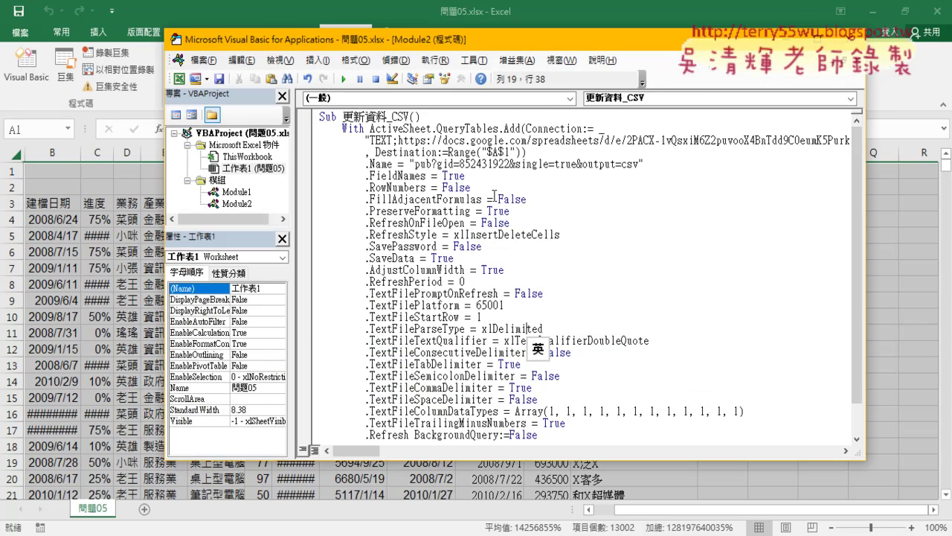
pyautogui.doubleClick(236, 192)
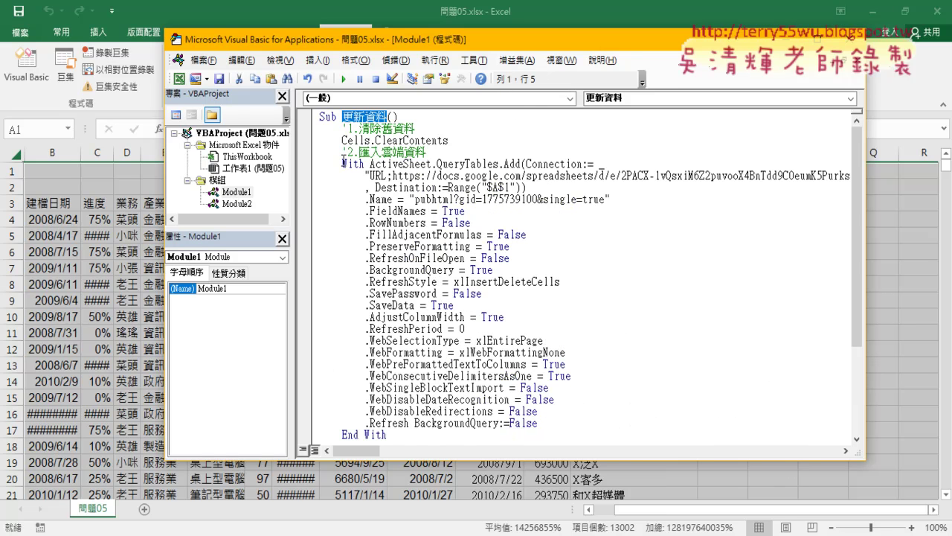
pyautogui.moveTo(312, 168)
pyautogui.mouseDown()
pyautogui.moveTo(317, 330)
pyautogui.moveTo(317, 305)
pyautogui.mouseUp()
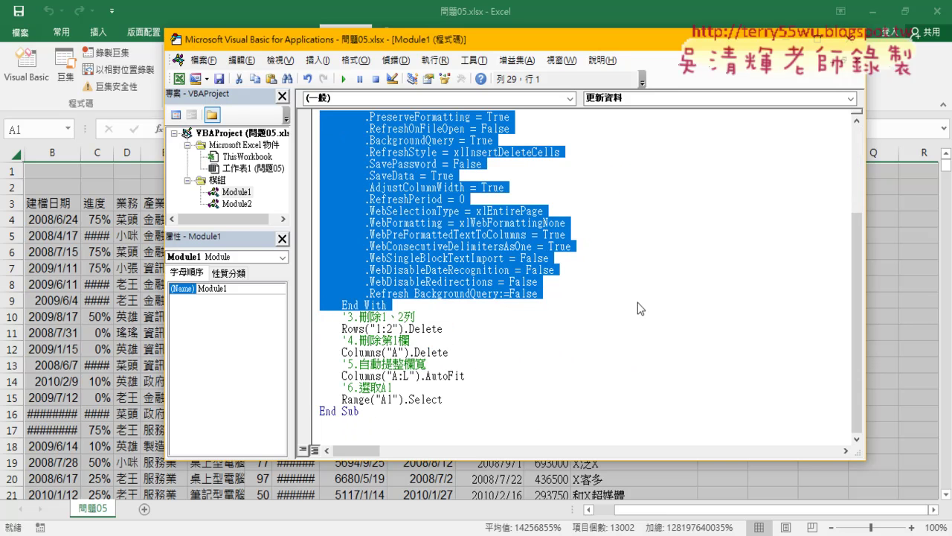
pyautogui.scroll(4, 638, 302)
pyautogui.scroll(-4, 505, 301)
pyautogui.scroll(4, 401, 367)
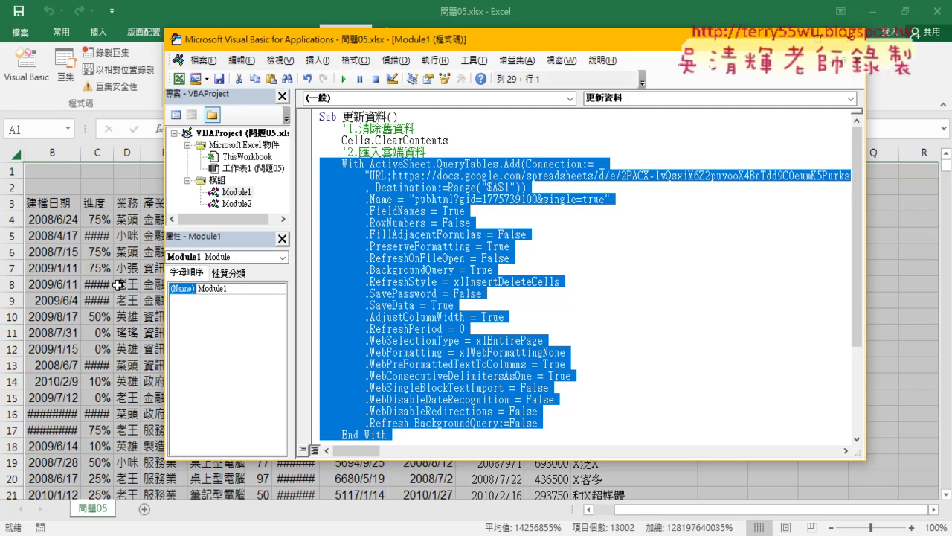
pyautogui.scroll(-2, 475, 314)
pyautogui.scroll(2, 468, 281)
# Go through the 更新資料 lines deleting rows 1:2 and column A, autofitting A:L, selecting A1
pyautogui.click(531, 190)
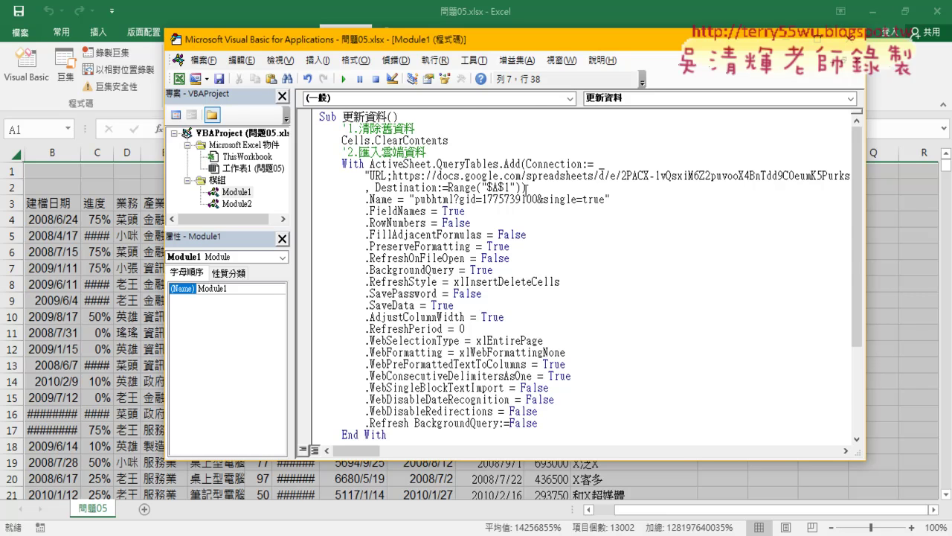
pyautogui.scroll(-4, 452, 275)
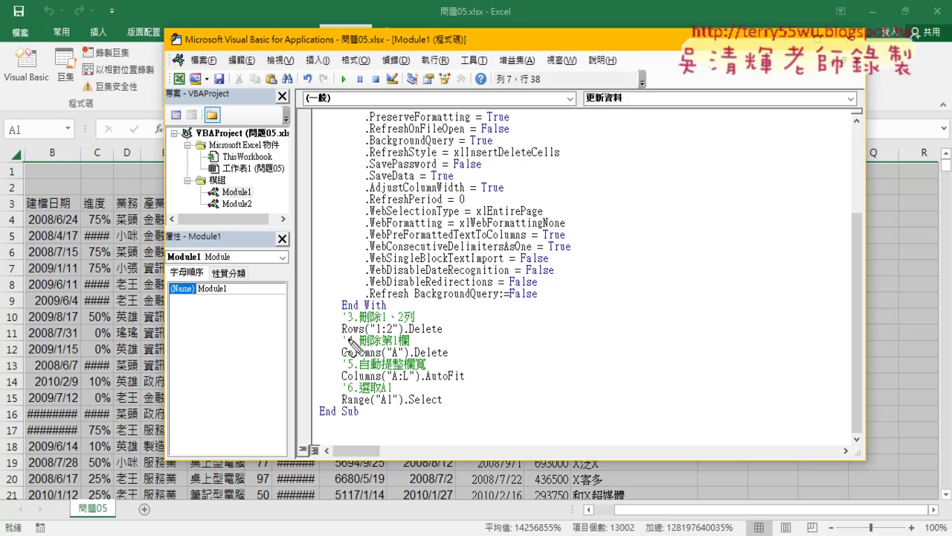
pyautogui.moveTo(22, 194)
pyautogui.mouseDown()
pyautogui.moveTo(9, 198)
pyautogui.moveTo(24, 195)
pyautogui.mouseUp()
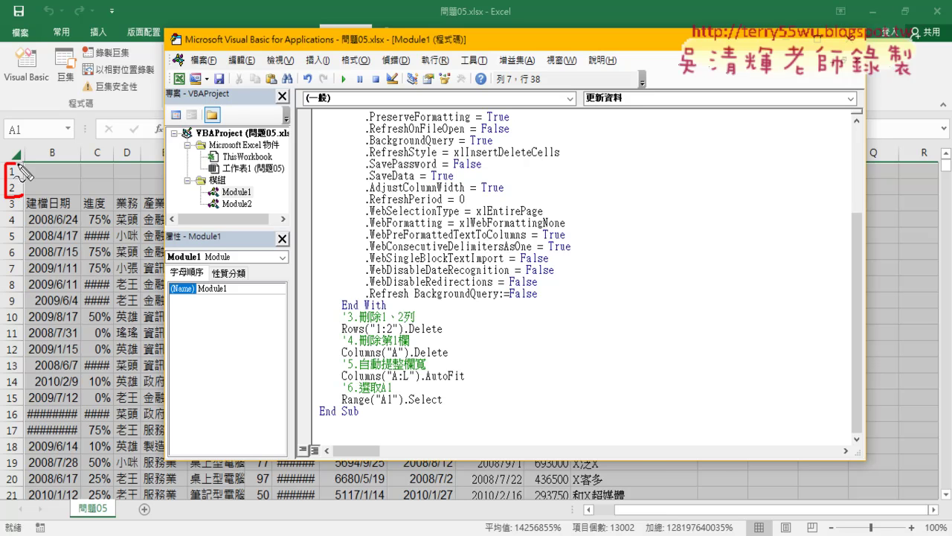
pyautogui.moveTo(48, 165)
pyautogui.mouseDown()
pyautogui.moveTo(28, 192)
pyautogui.moveTo(49, 191)
pyautogui.mouseUp()
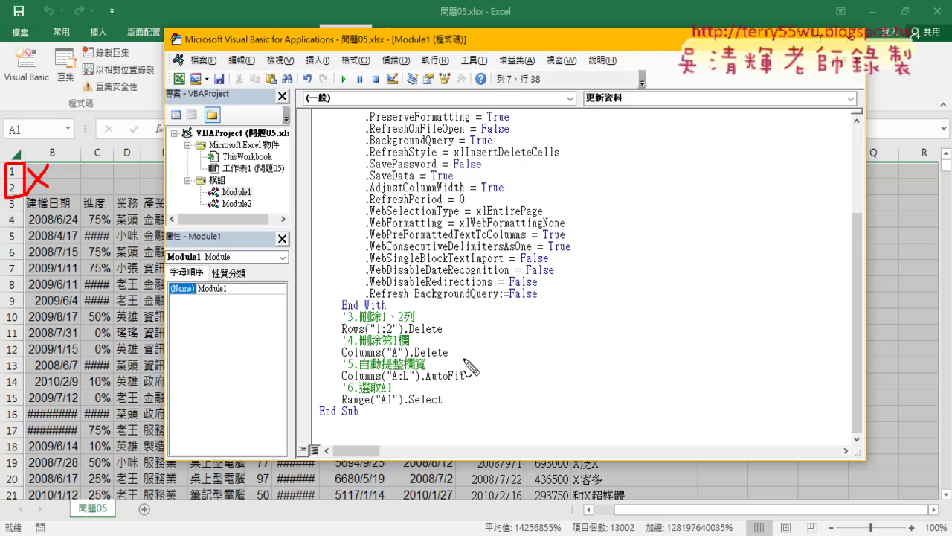
pyautogui.moveTo(449, 337)
pyautogui.mouseDown()
pyautogui.moveTo(339, 344)
pyautogui.moveTo(370, 327)
pyautogui.moveTo(445, 337)
pyautogui.mouseUp()
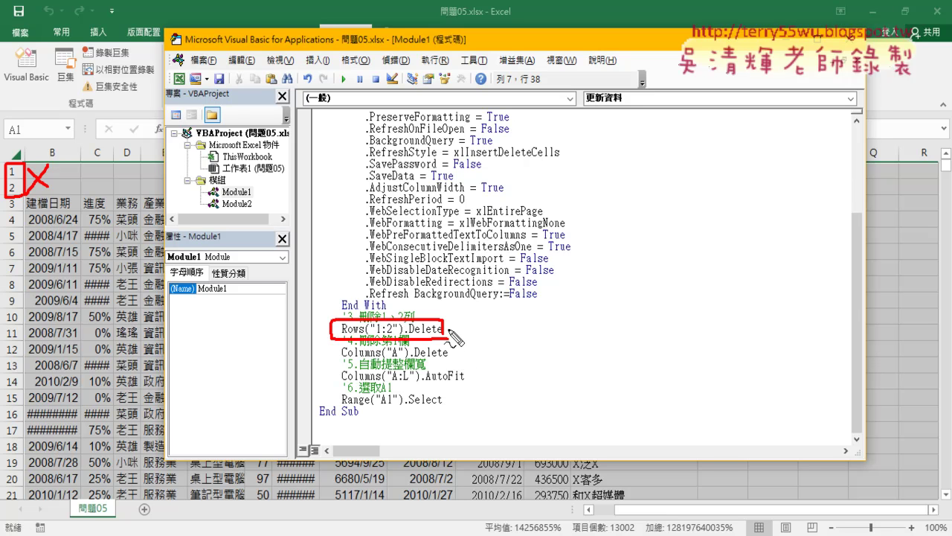
pyautogui.moveTo(29, 176); pyautogui.dragTo(27, 163)
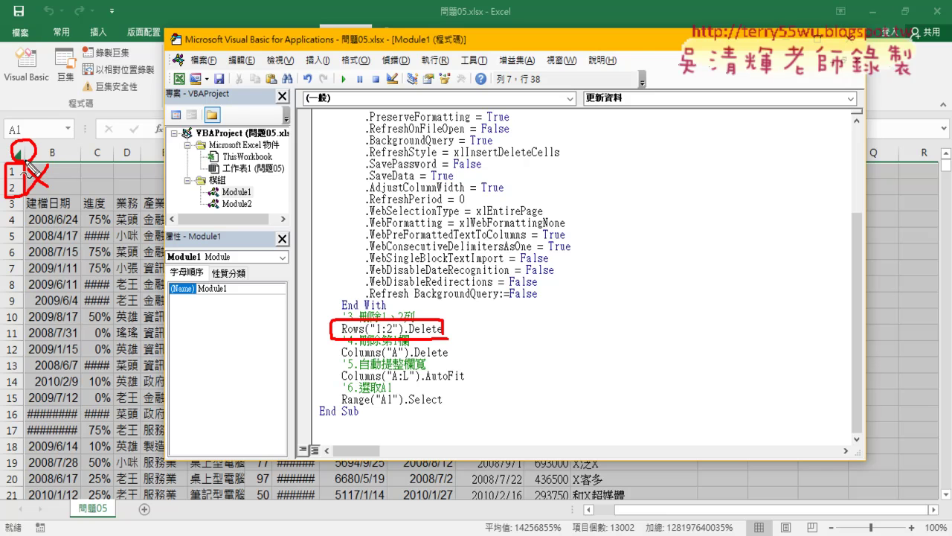
pyautogui.moveTo(25, 98)
pyautogui.mouseDown()
pyautogui.moveTo(24, 137)
pyautogui.moveTo(46, 131)
pyautogui.mouseUp()
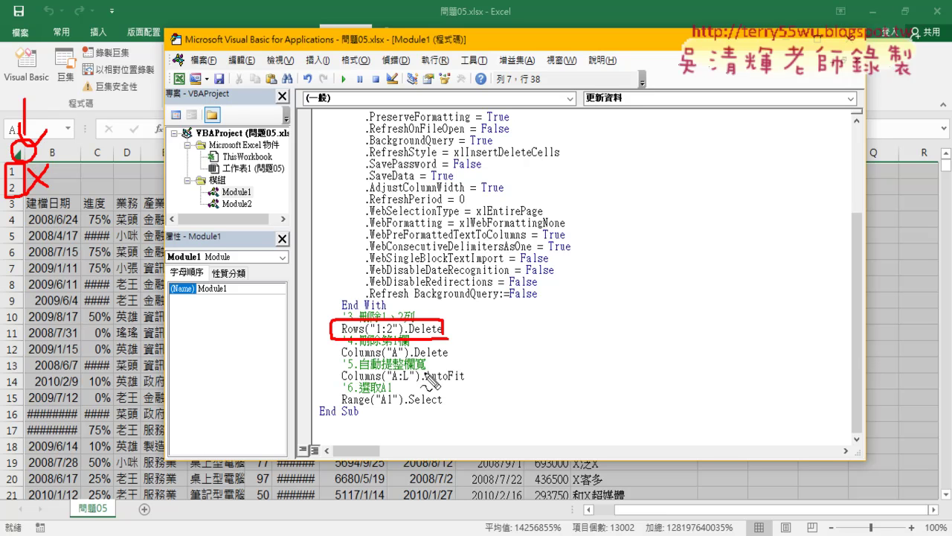
pyautogui.moveTo(448, 363); pyautogui.dragTo(344, 364)
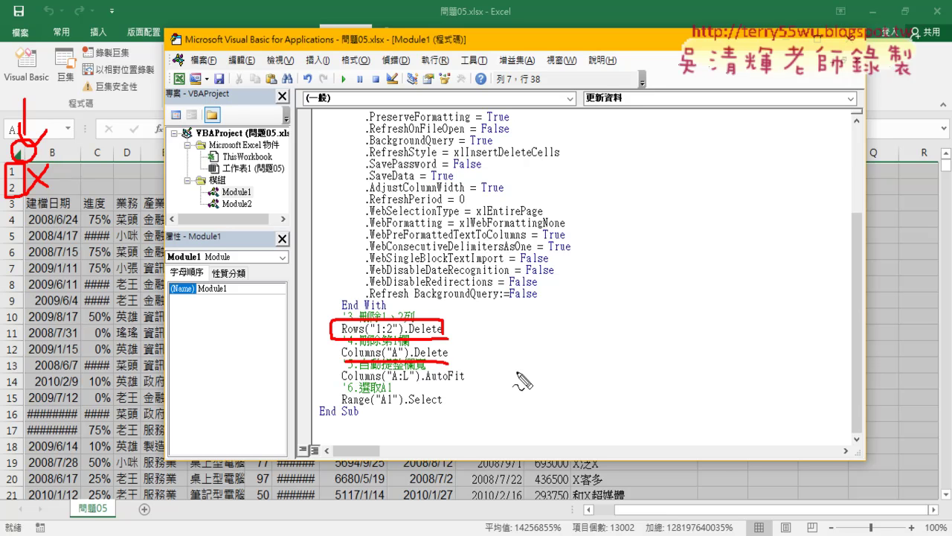
pyautogui.moveTo(465, 384); pyautogui.dragTo(418, 385)
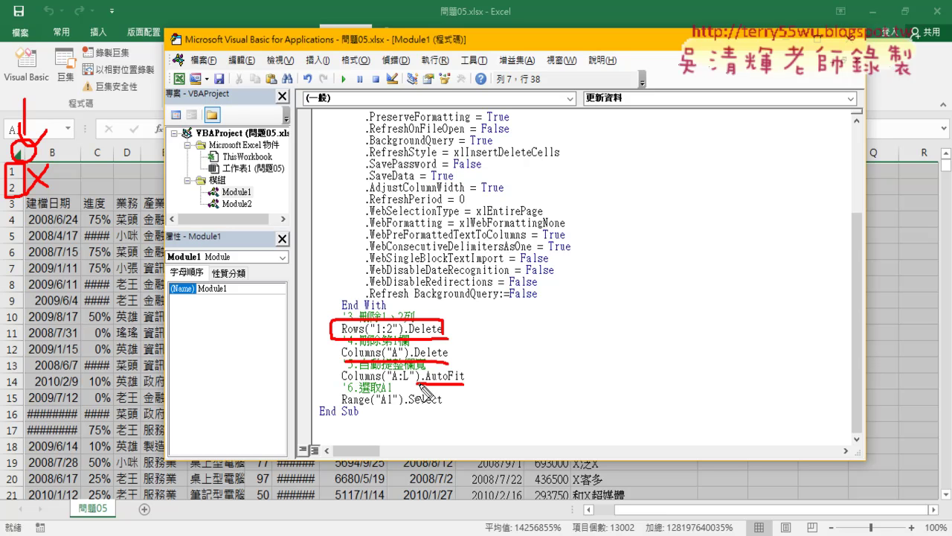
pyautogui.moveTo(442, 408); pyautogui.dragTo(392, 408)
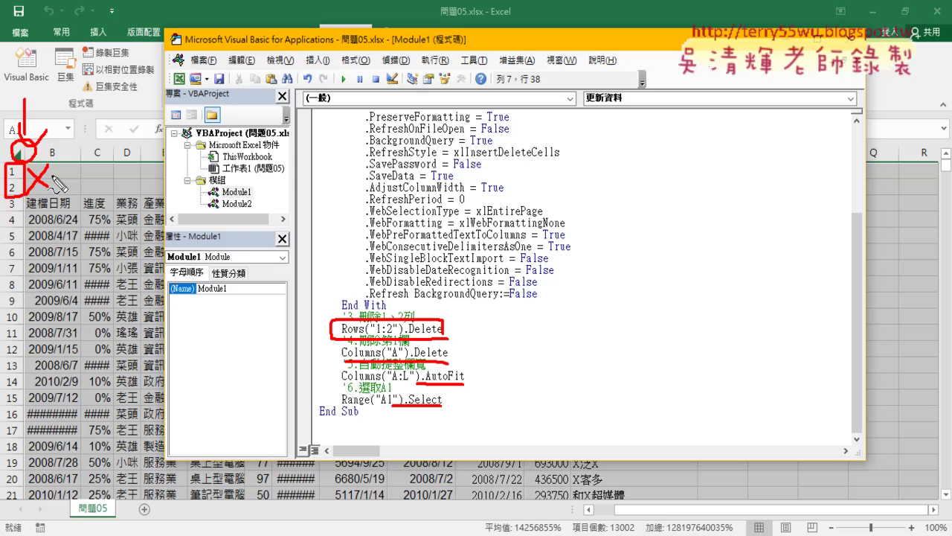
pyautogui.moveTo(54, 188); pyautogui.dragTo(48, 183)
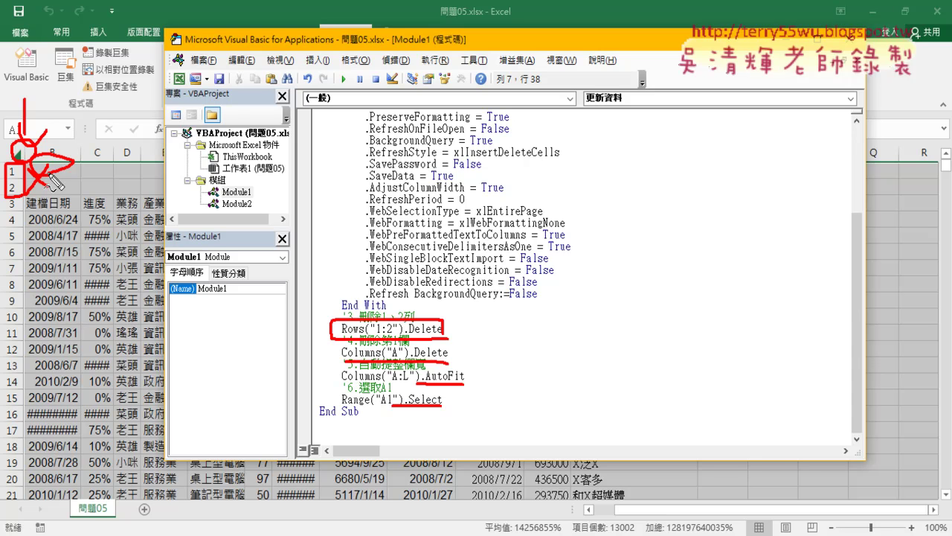
pyautogui.press('Escape')
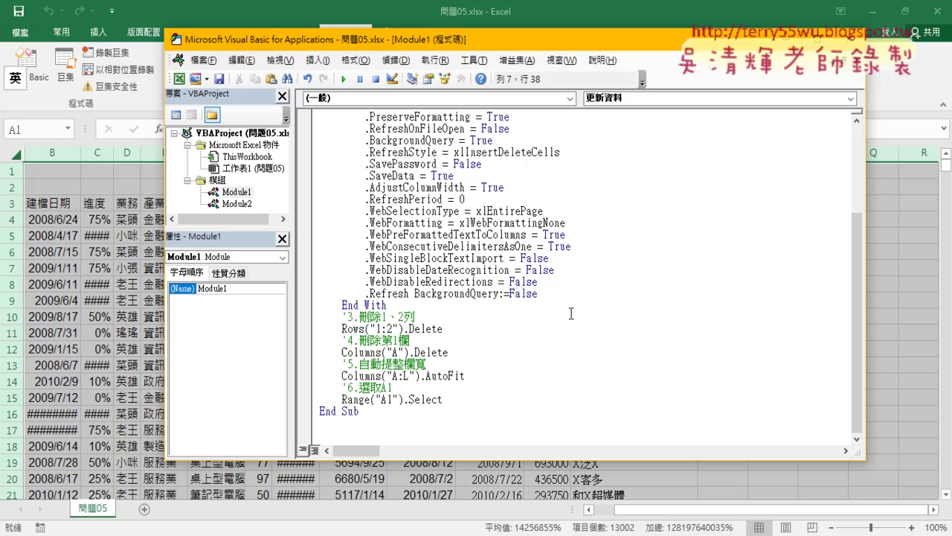
# Delete the .Name through .WebDisableRedirections lines, keeping only .WebFormatting and .Refresh BackgroundQuery:=False
pyautogui.scroll(4, 449, 367)
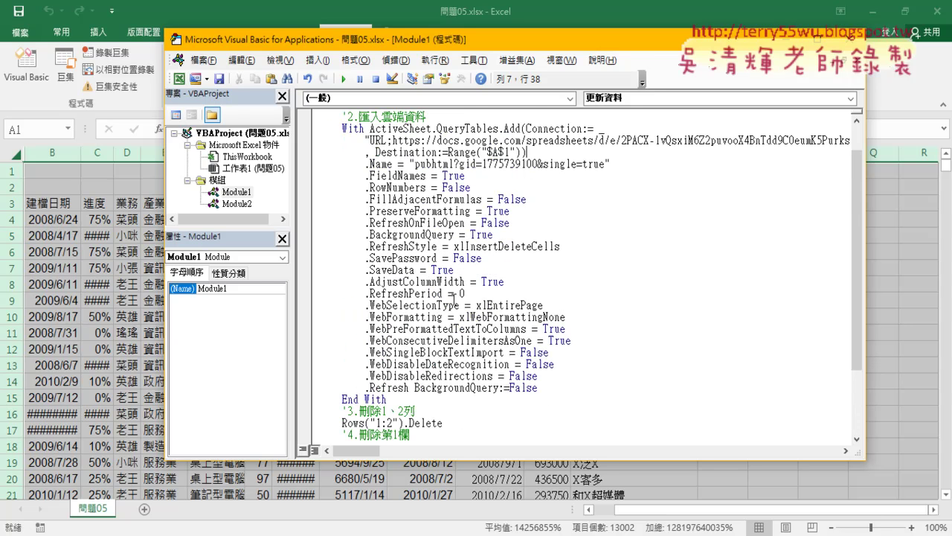
pyautogui.scroll(-2, 417, 365)
pyautogui.click(390, 363)
pyautogui.moveTo(393, 364); pyautogui.dragTo(274, 175)
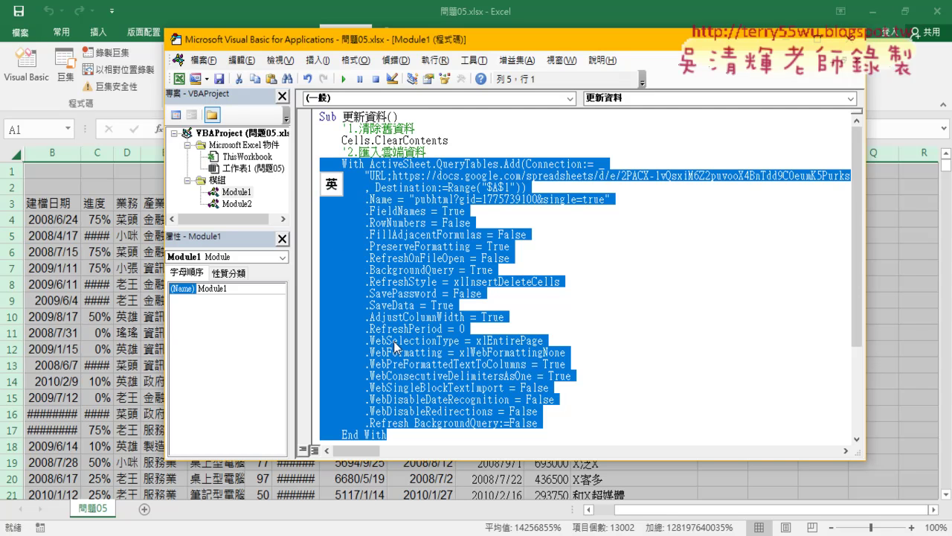
pyautogui.moveTo(537, 410)
pyautogui.mouseDown()
pyautogui.moveTo(370, 341)
pyautogui.moveTo(315, 202)
pyautogui.mouseUp()
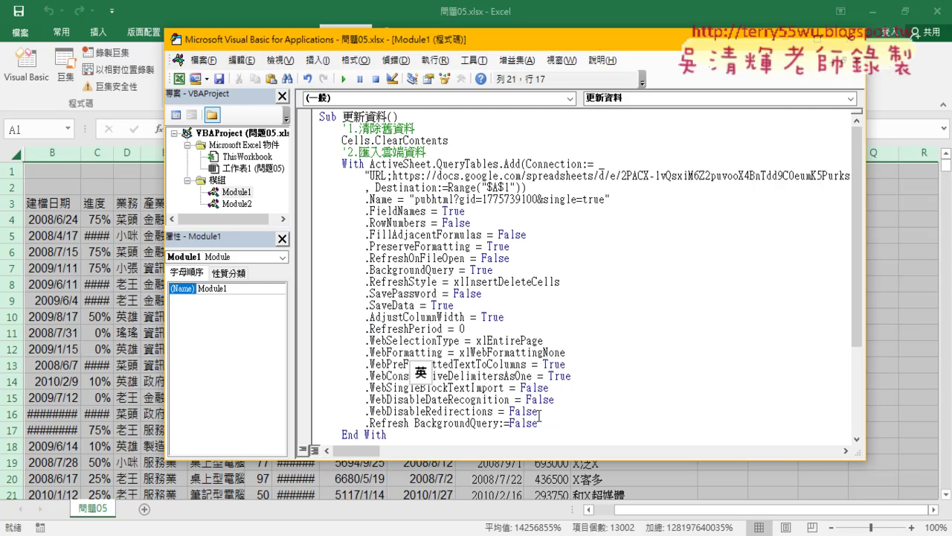
pyautogui.moveTo(538, 411); pyautogui.dragTo(304, 370)
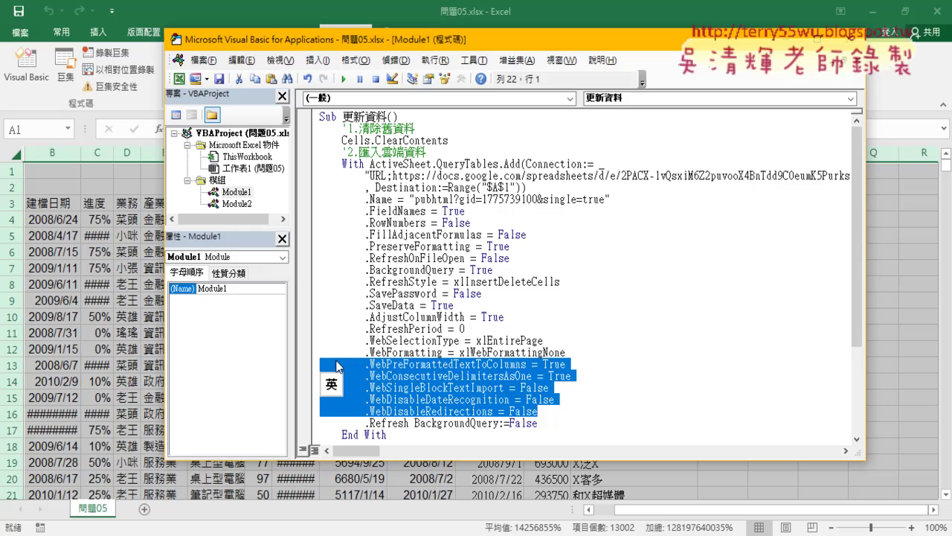
pyautogui.press('Delete')
pyautogui.moveTo(552, 340)
pyautogui.mouseDown()
pyautogui.moveTo(348, 266)
pyautogui.moveTo(307, 199)
pyautogui.mouseUp()
pyautogui.press('Delete')
pyautogui.press('Delete')
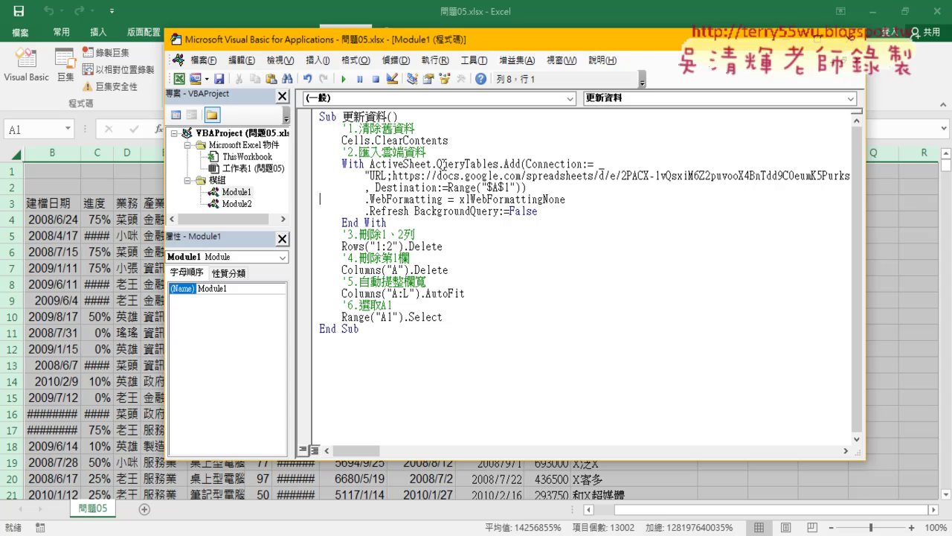
pyautogui.moveTo(436, 163); pyautogui.dragTo(503, 163)
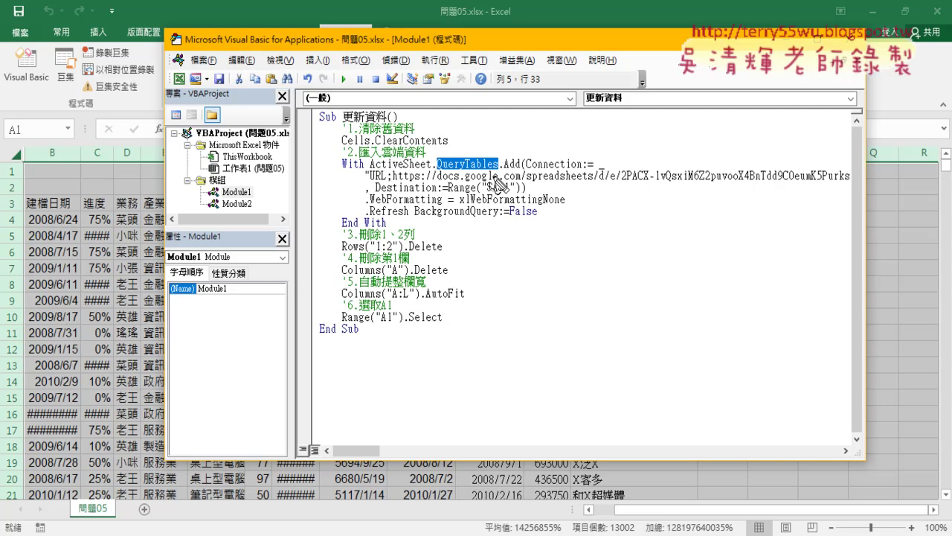
pyautogui.moveTo(508, 169)
pyautogui.mouseDown()
pyautogui.moveTo(431, 174)
pyautogui.moveTo(500, 178)
pyautogui.moveTo(475, 177)
pyautogui.mouseUp()
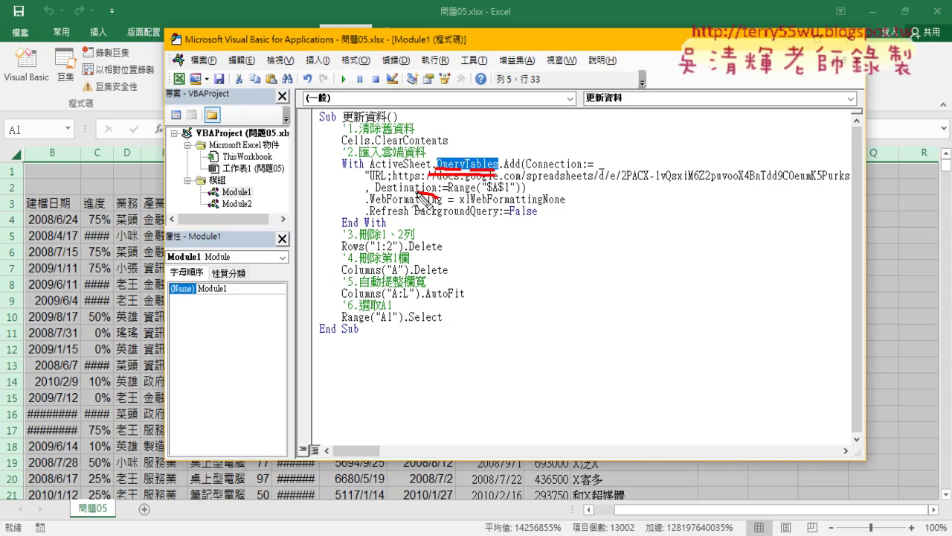
pyautogui.moveTo(434, 191)
pyautogui.mouseDown()
pyautogui.moveTo(378, 193)
pyautogui.moveTo(396, 182)
pyautogui.mouseUp()
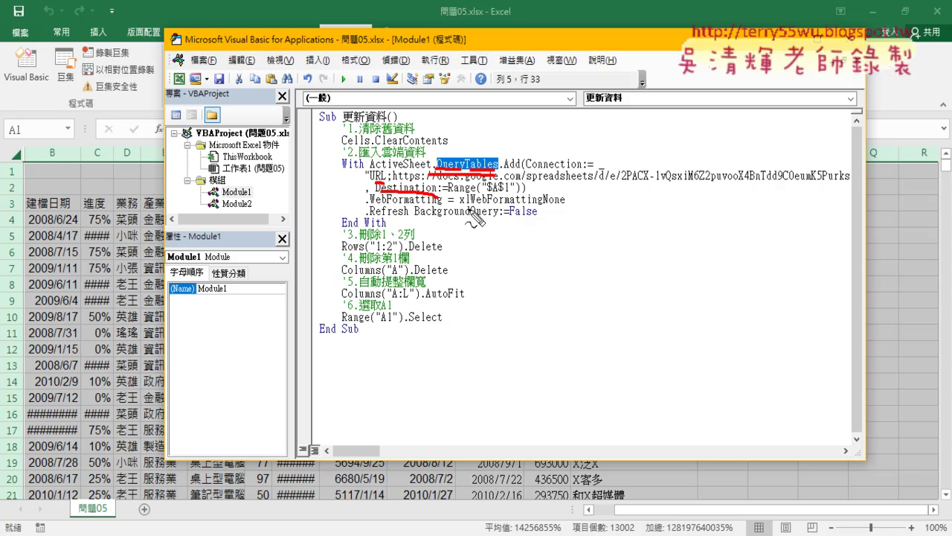
pyautogui.moveTo(439, 201); pyautogui.dragTo(402, 203)
pyautogui.moveTo(565, 204); pyautogui.dragTo(534, 205)
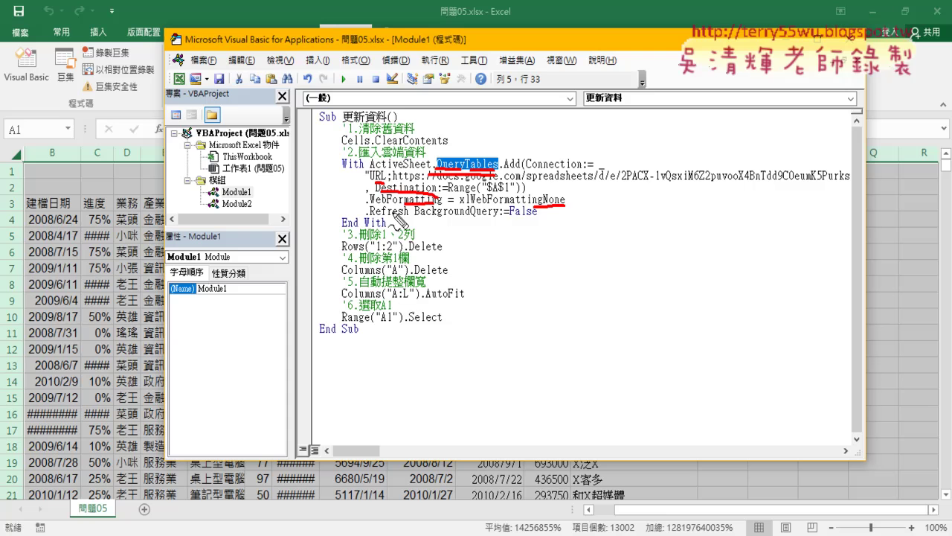
pyautogui.moveTo(374, 216); pyautogui.dragTo(410, 217)
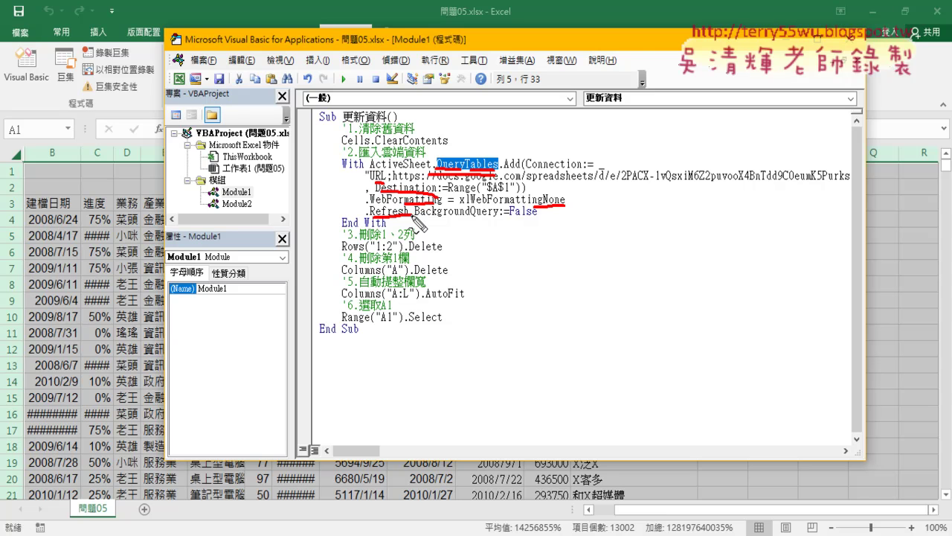
pyautogui.press('Escape')
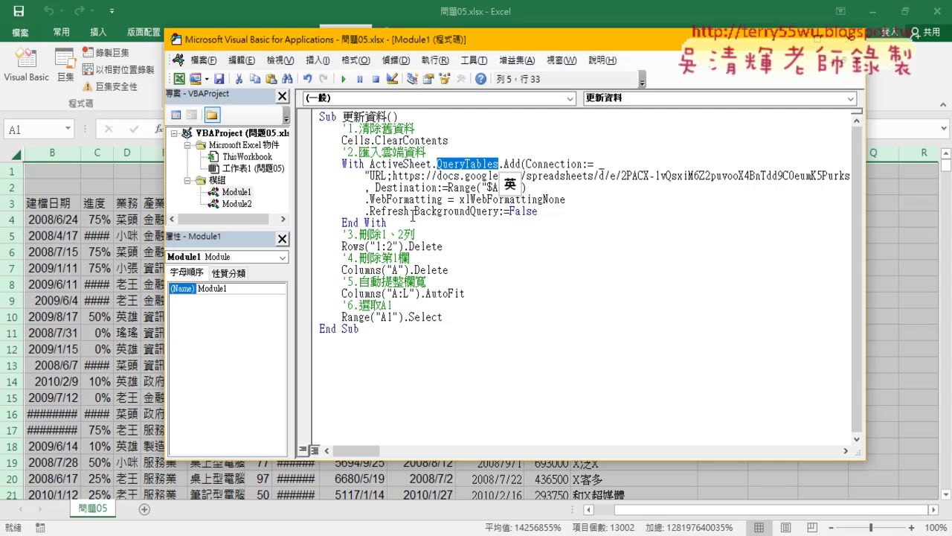
pyautogui.moveTo(388, 223); pyautogui.dragTo(305, 169)
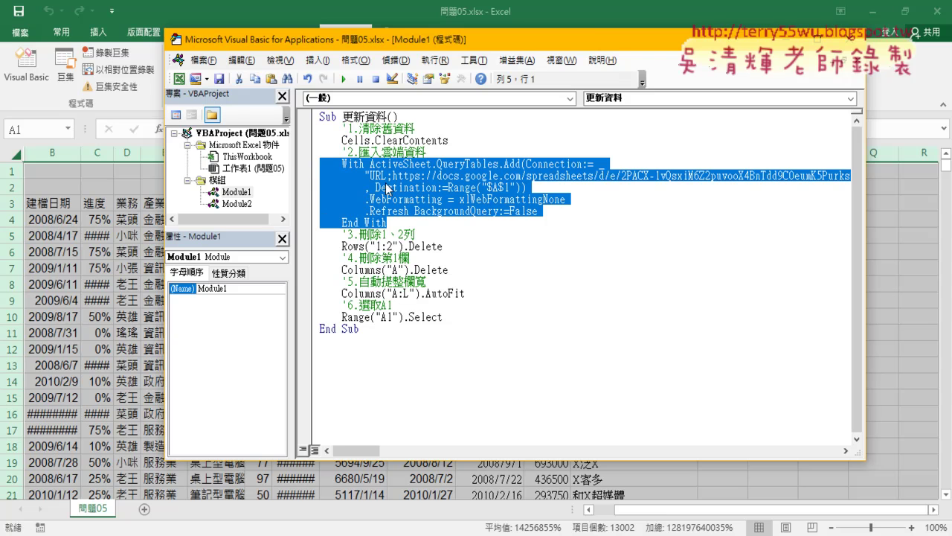
# Move the VBA editor aside to reveal the worksheet and place the caret inside 更新資料
pyautogui.click(387, 187)
pyautogui.moveTo(436, 38); pyautogui.dragTo(573, 36)
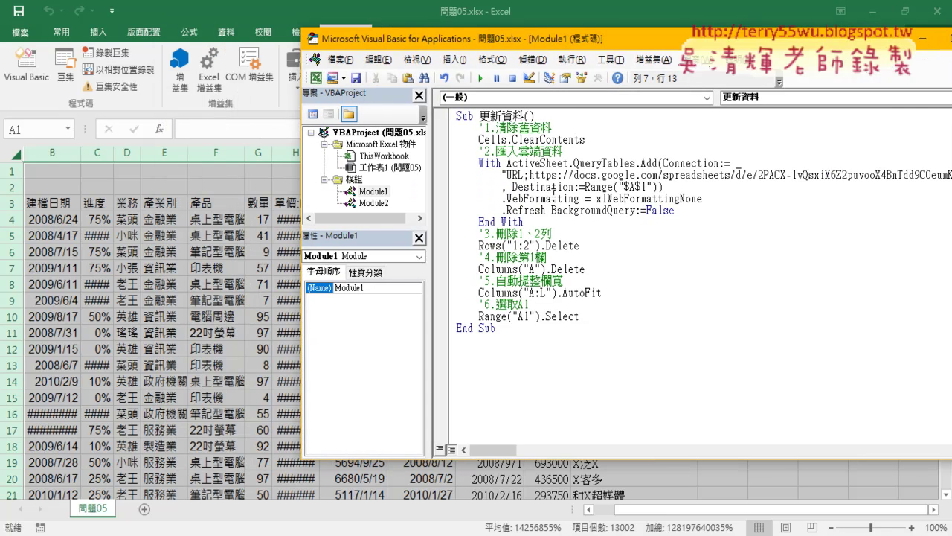
pyautogui.click(551, 192)
# Step with F8 through ClearContents, the web query add and Refresh to import the Google Sheets data
pyautogui.press('F8')
pyautogui.press('F8')
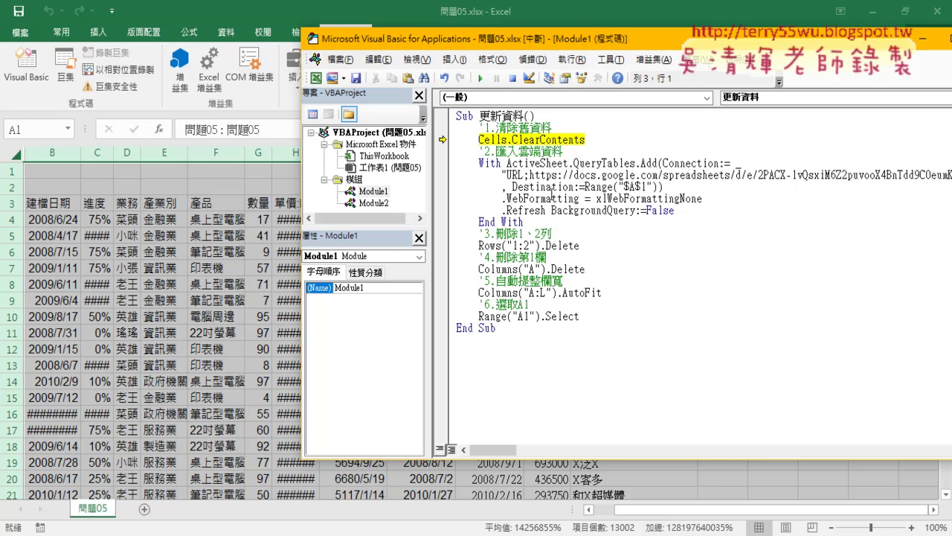
pyautogui.press('F8')
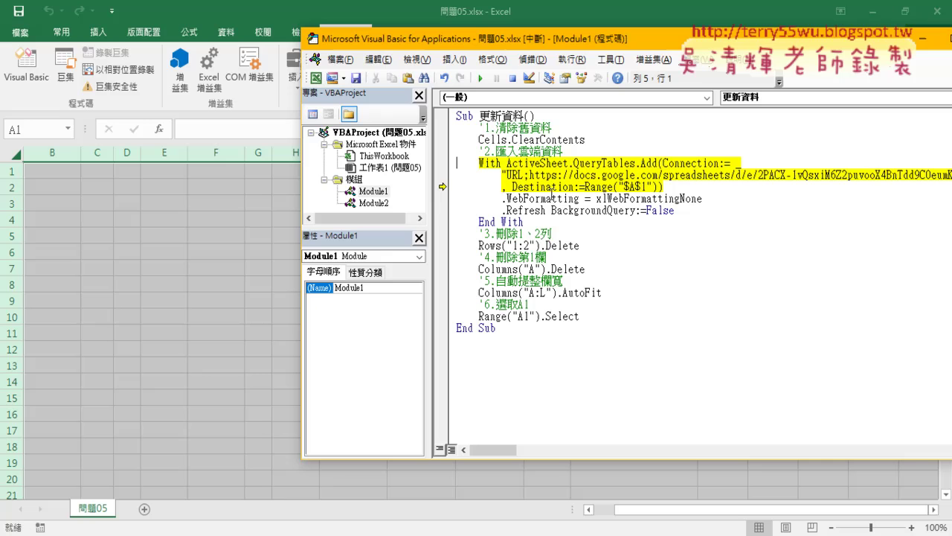
pyautogui.press('F8')
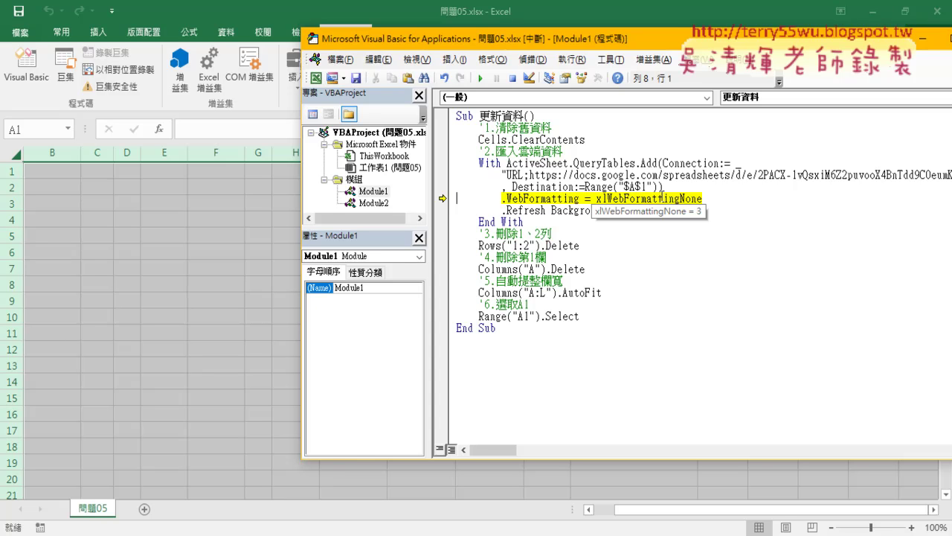
pyautogui.press('F8')
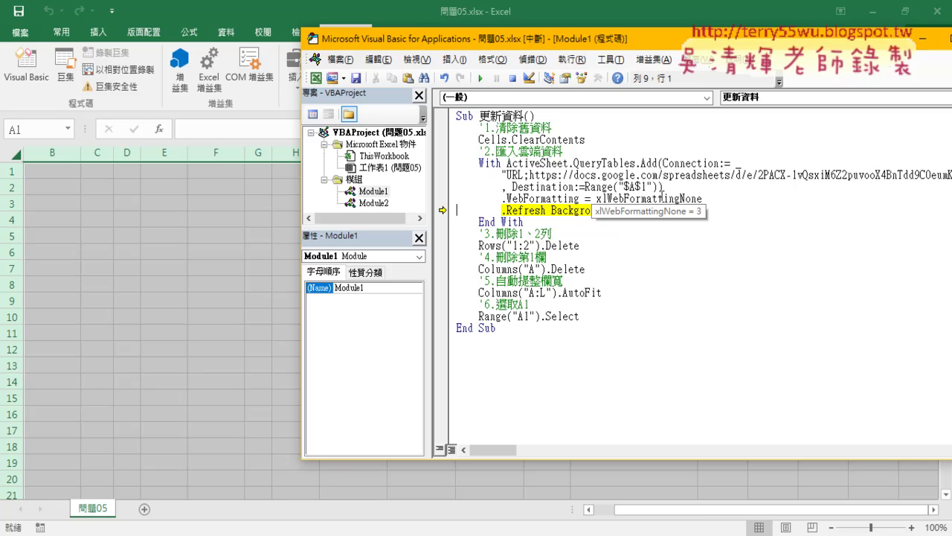
pyautogui.press('F8')
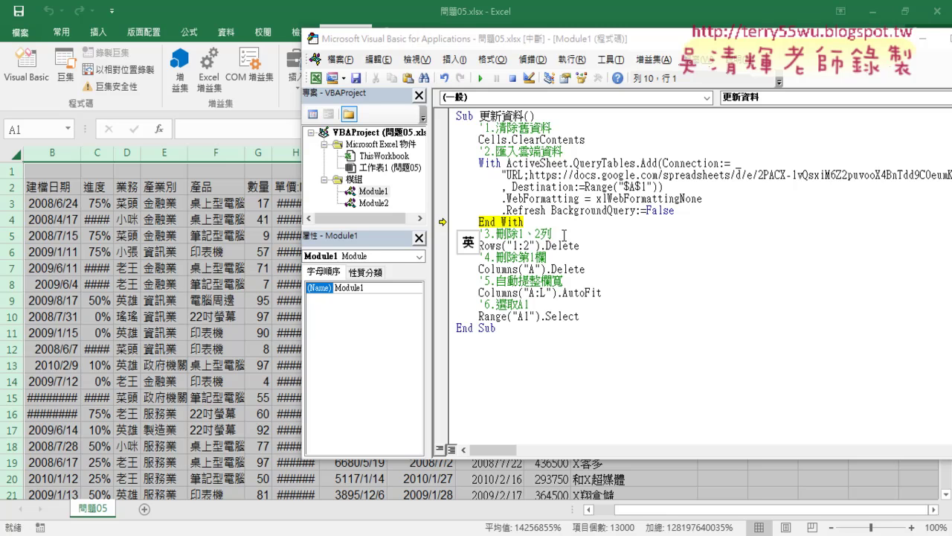
# Change the row delete from Rows("1:2") to Rows("1:1")
pyautogui.press('F8')
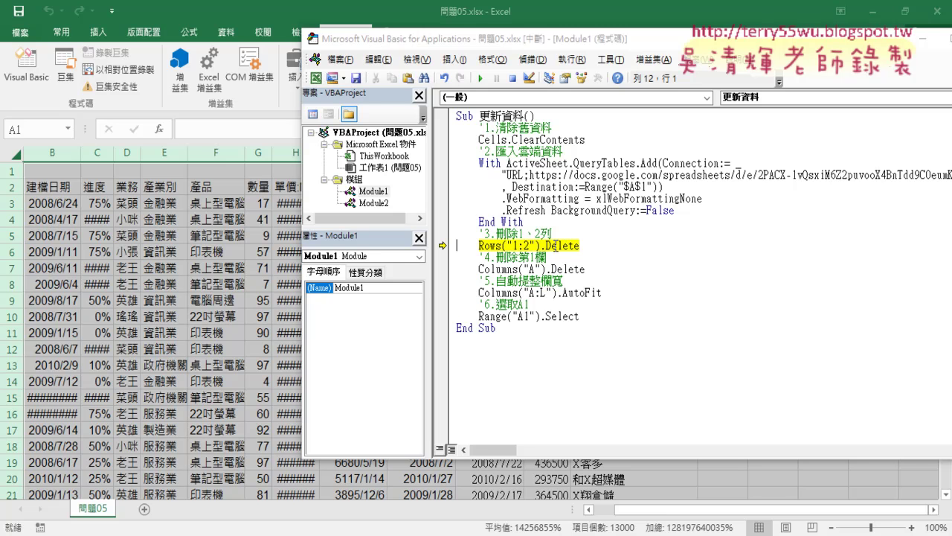
pyautogui.doubleClick(528, 246)
pyautogui.write('1')
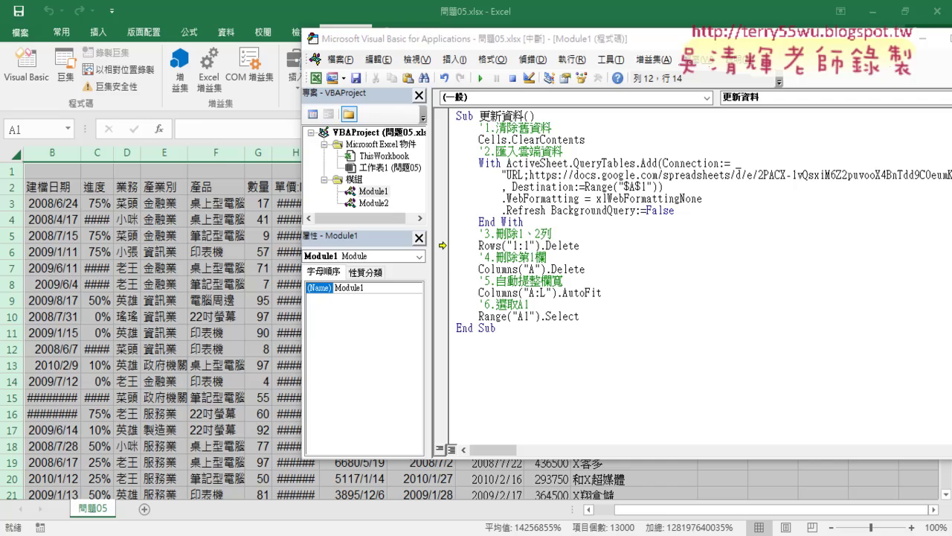
# Step through deleting row 1 and column A, autofitting columns A:L and selecting A1
pyautogui.press('F8')
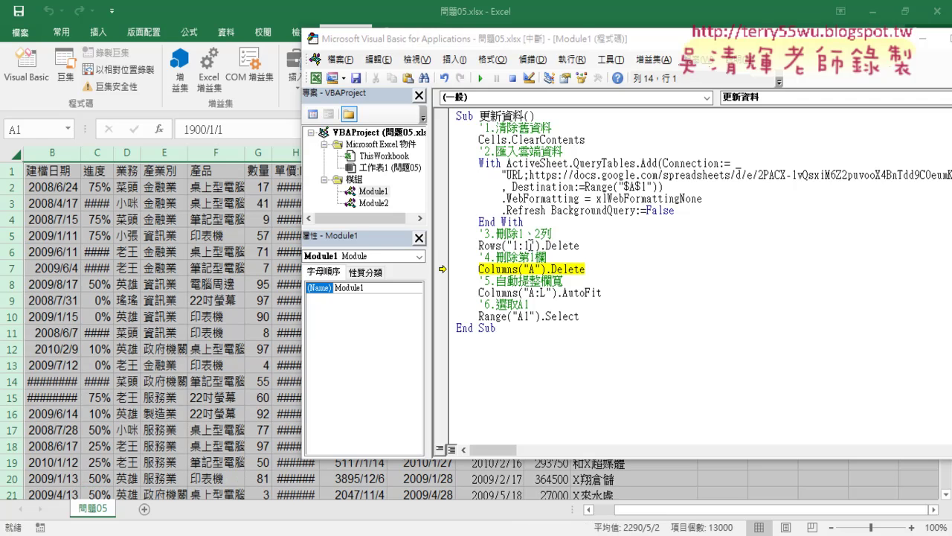
pyautogui.press('F8')
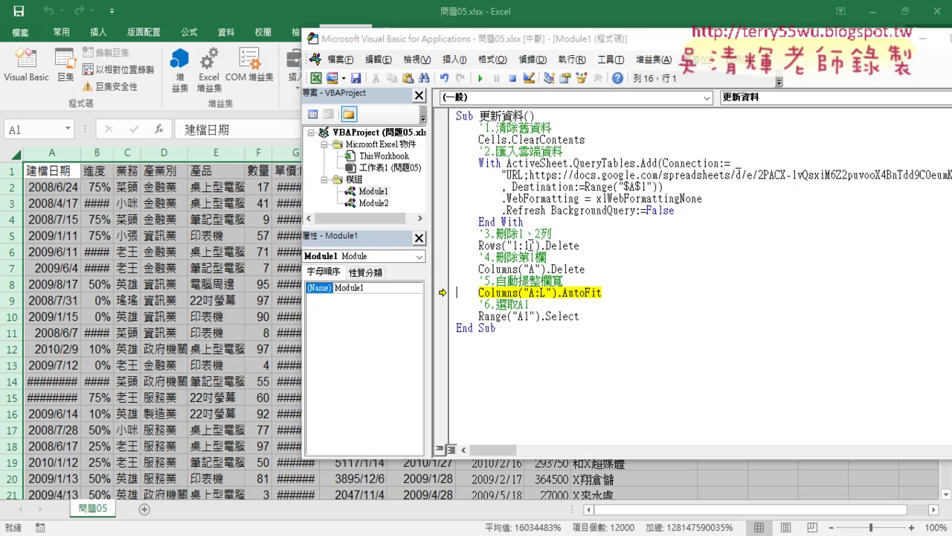
pyautogui.press('F8')
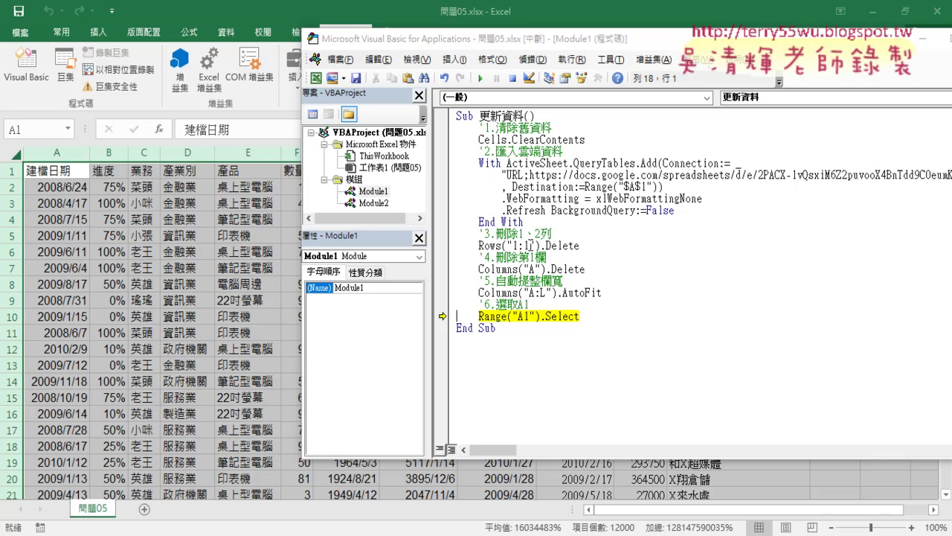
pyautogui.press('F8')
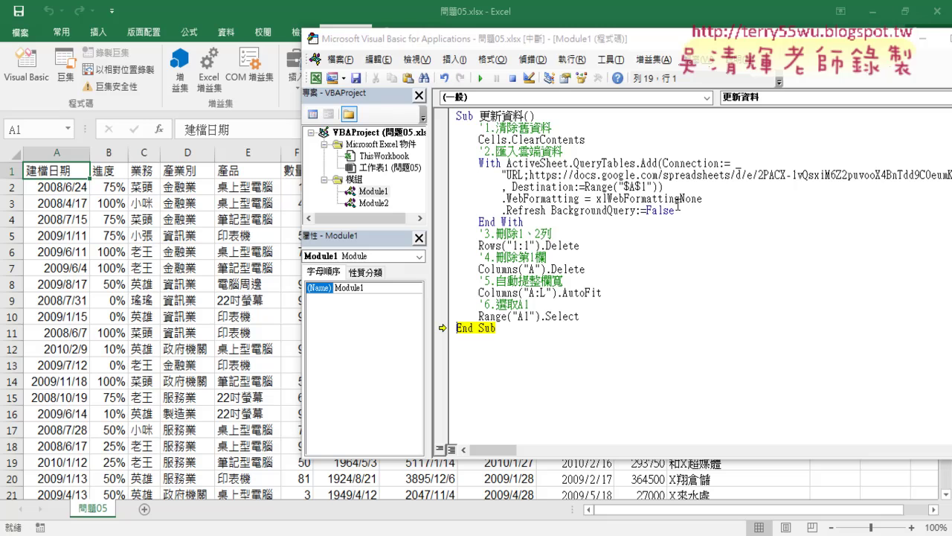
pyautogui.moveTo(677, 211)
pyautogui.mouseDown()
pyautogui.moveTo(461, 198)
pyautogui.moveTo(456, 175)
pyautogui.mouseUp()
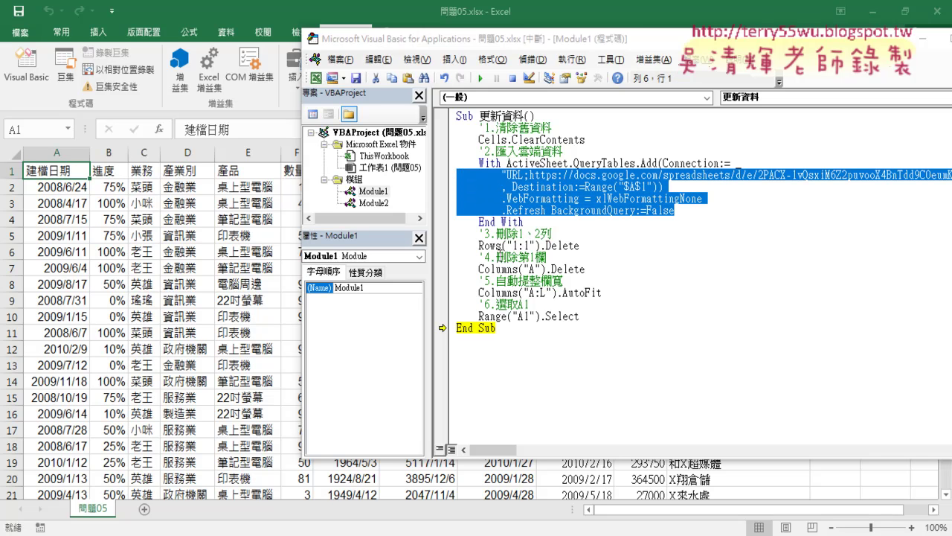